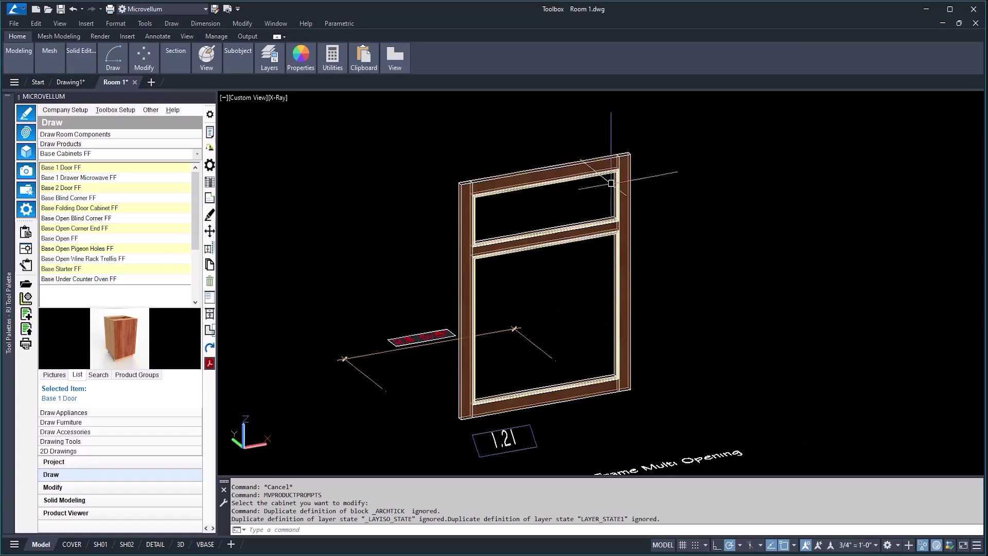
- Switch the viewport's visual style to Conceptual and inspect the face frame's bead joints up close
click(284, 97)
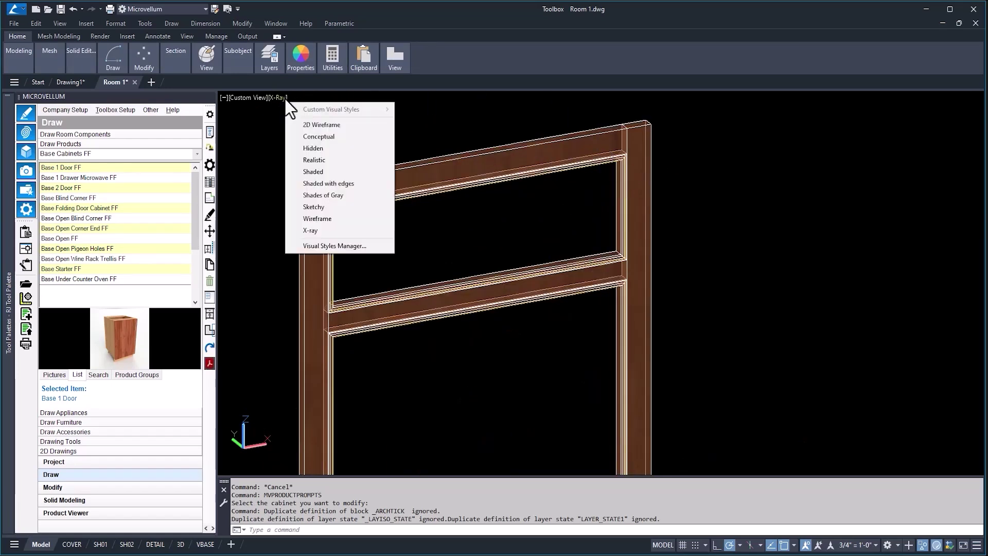
click(313, 136)
scroll(611, 245, up, 2)
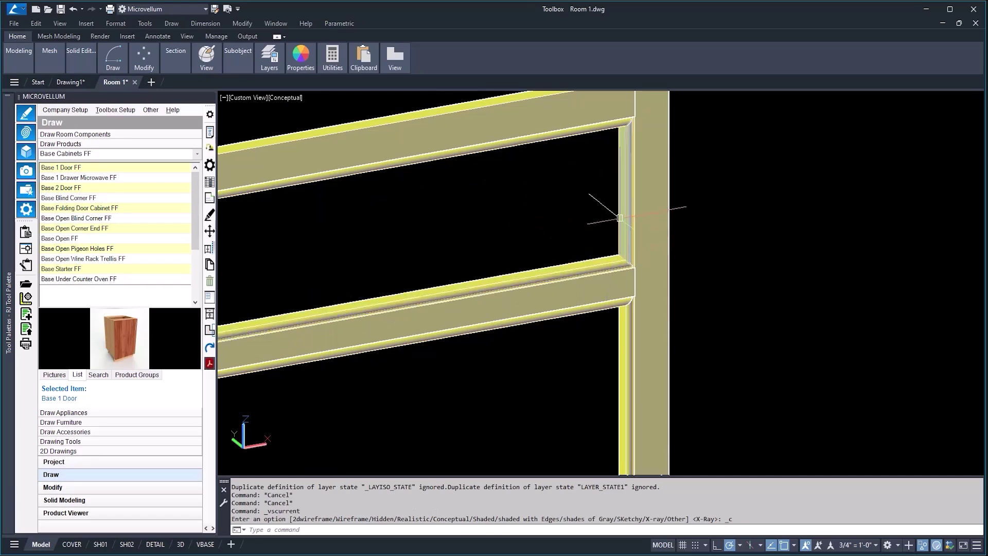
scroll(569, 221, down, 5)
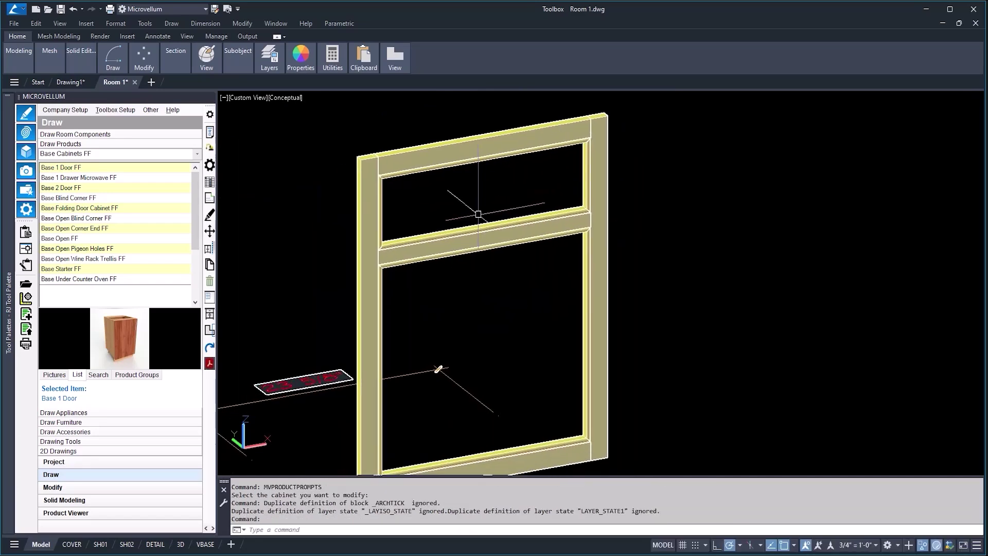
- Open the Imperial Decorative Laminate project specification group's G workbook and go to the face frame bead tables on its LookUpTables sheet
click(125, 111)
click(121, 173)
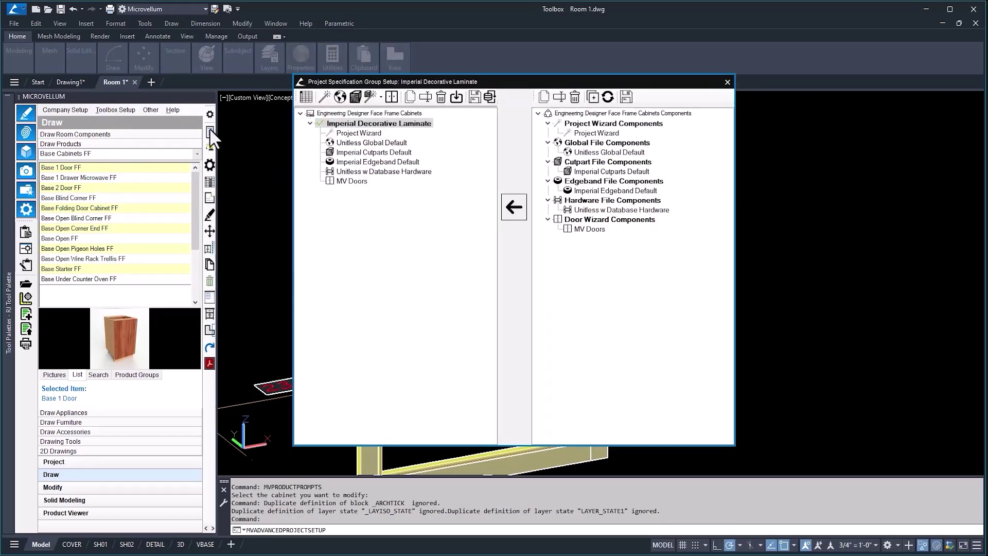
click(305, 97)
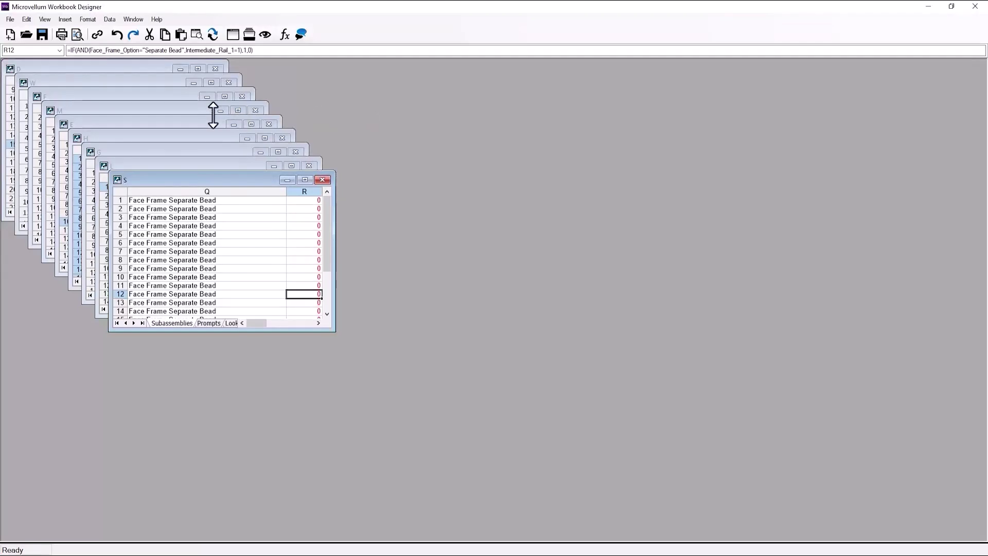
click(159, 152)
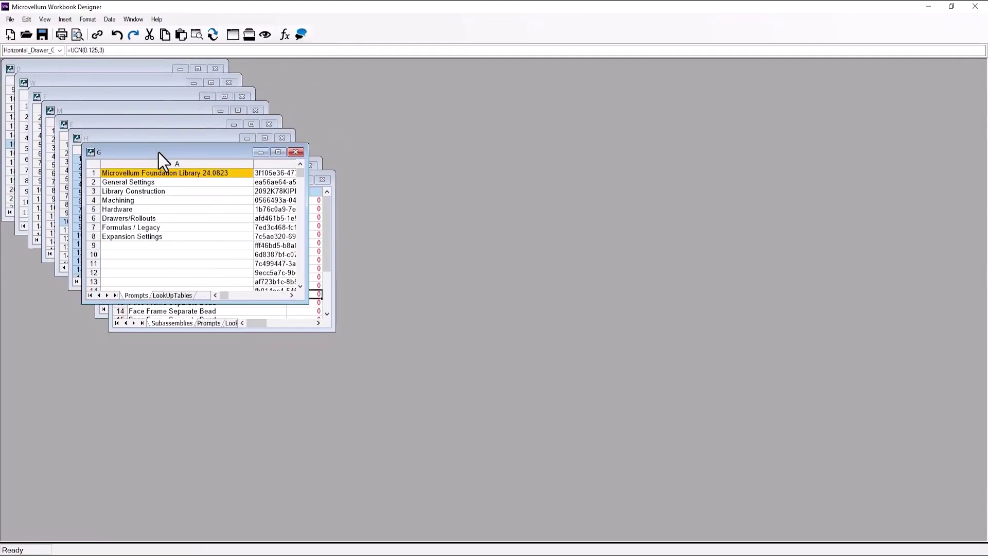
click(277, 152)
click(89, 536)
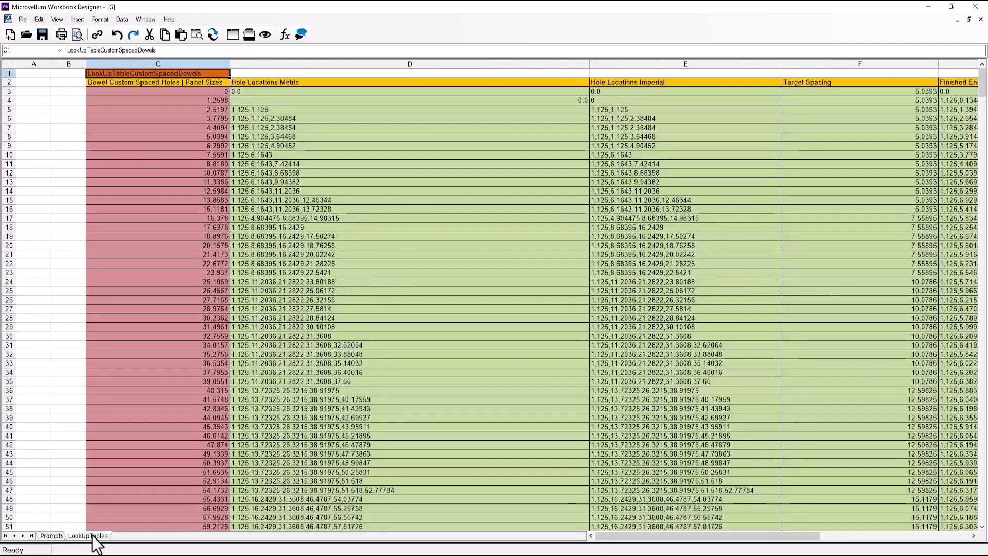
drag(981, 78, 983, 502)
- Examine the LookupTableFaceFrameBeadSinglePanel and LookupTableFaceFrameBead tables
drag(168, 182, 456, 442)
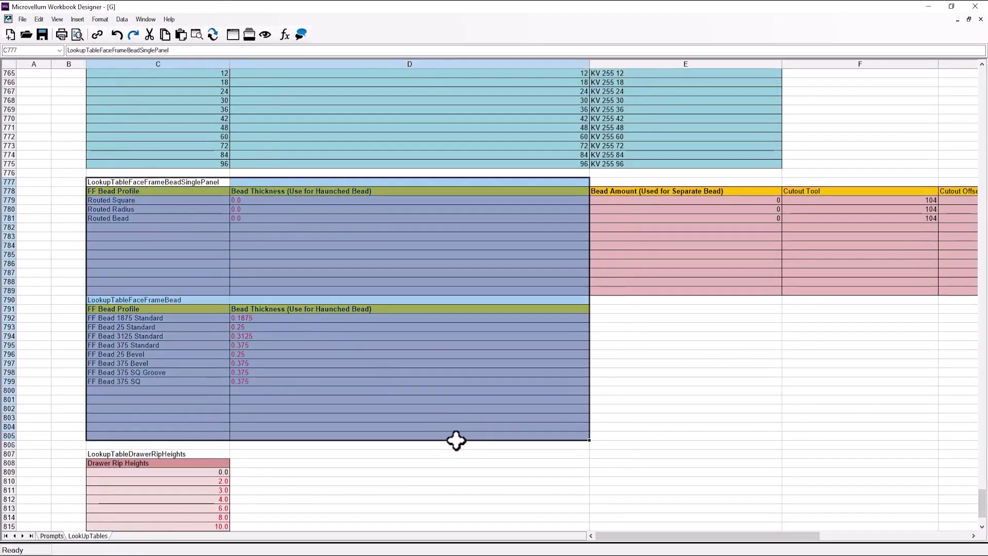
click(124, 184)
click(144, 300)
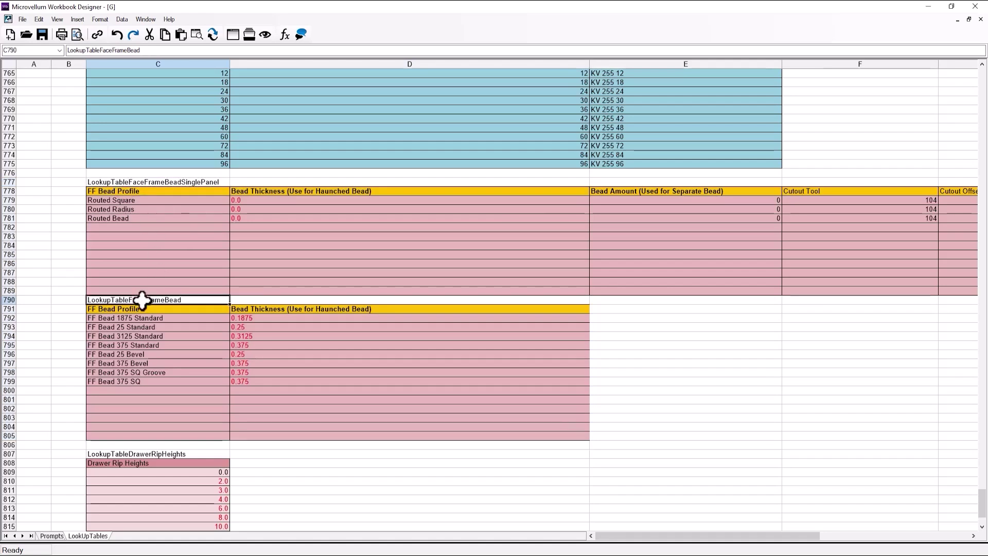
- Set the bead thickness of the FF Bead 375 Standard profile to 1
click(93, 346)
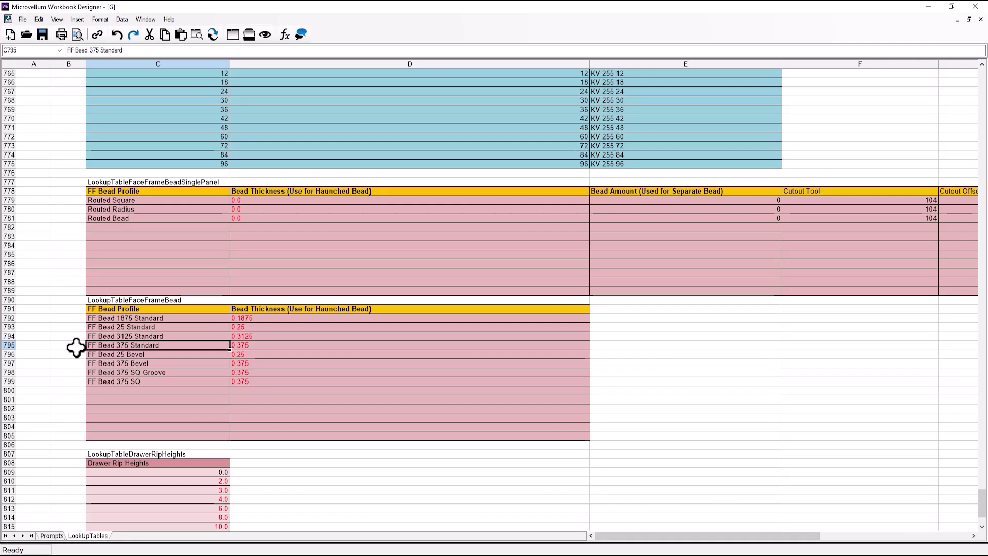
click(271, 347)
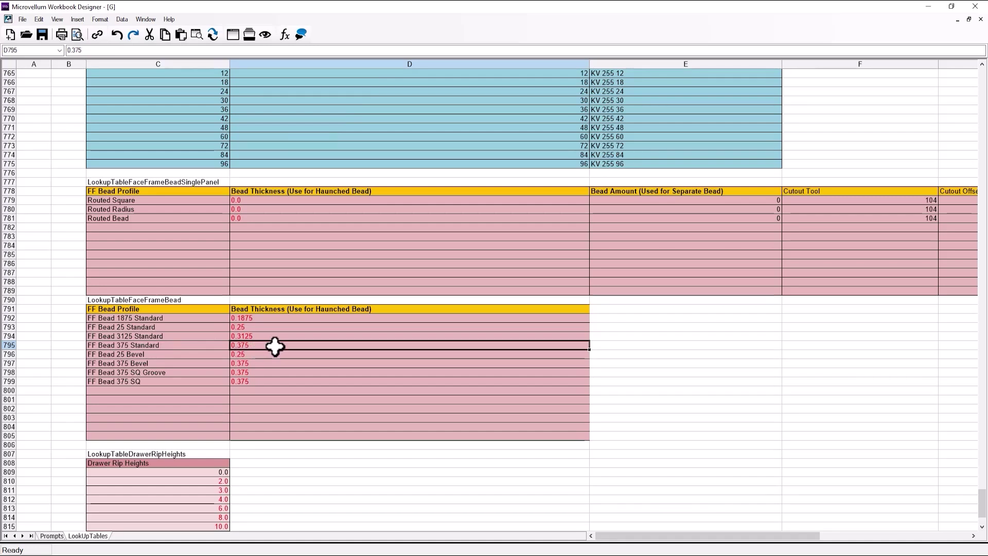
text(1)
key(Return)
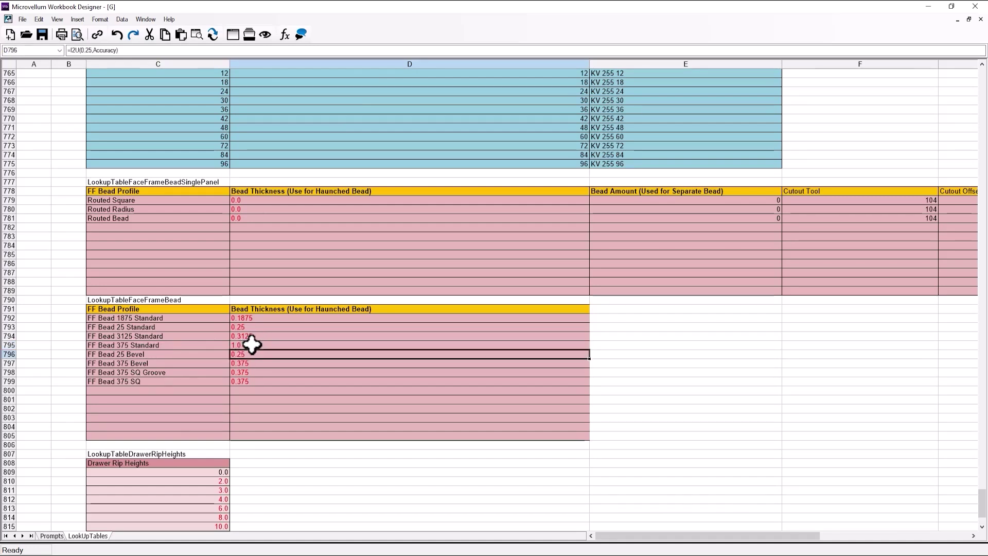
- Close the workbook with its changes saved and redraw the face frame product in the room
click(975, 6)
click(474, 301)
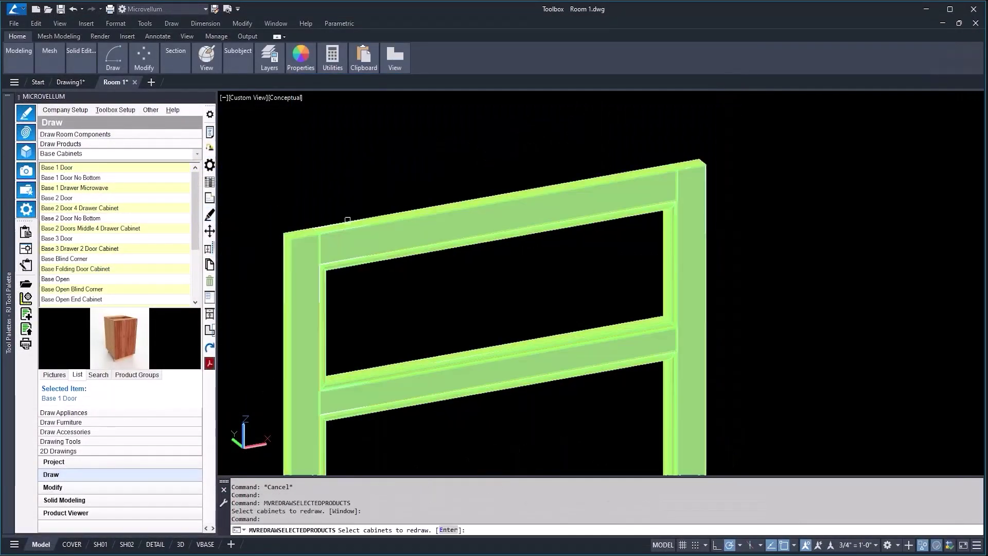
click(581, 310)
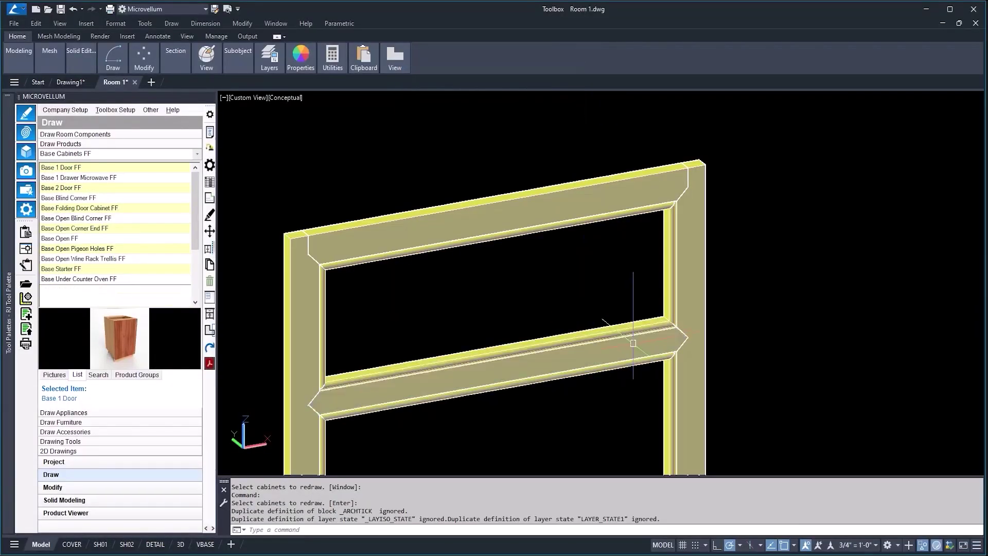
- Measure from the tip of the intermediate rail's pointed end to the corner of the bead with the distance command
scroll(695, 348, up, 5)
text(di)
key(Return)
click(641, 313)
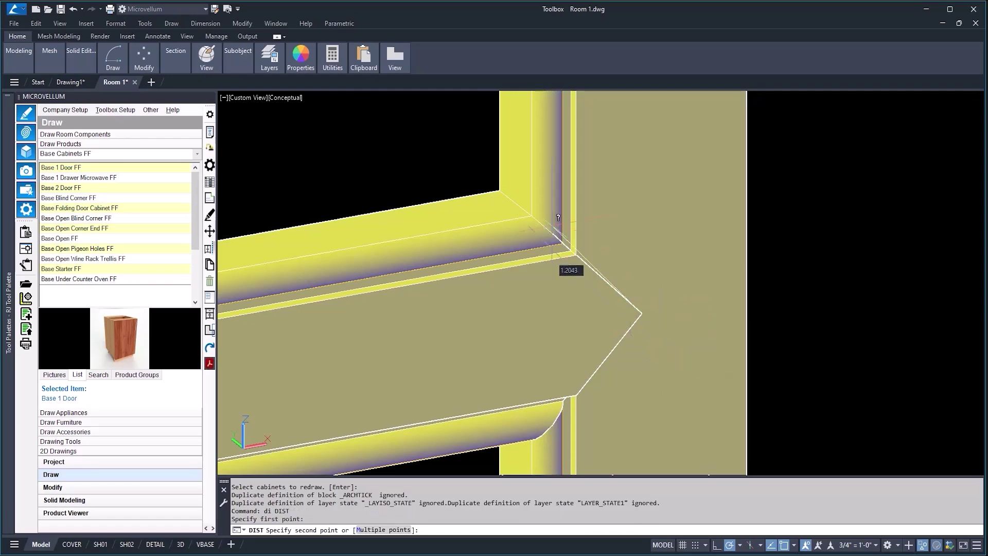
click(531, 212)
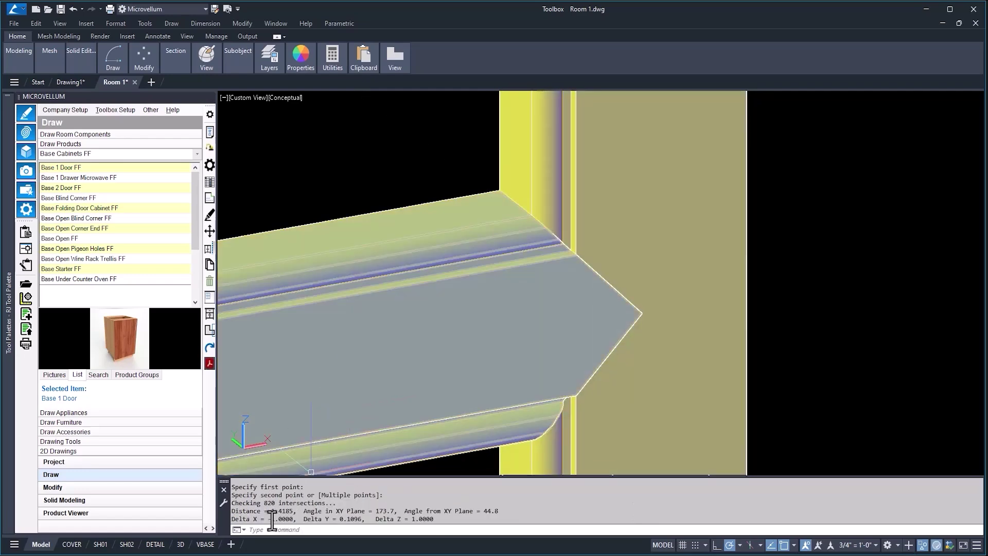
scroll(462, 329, down, 6)
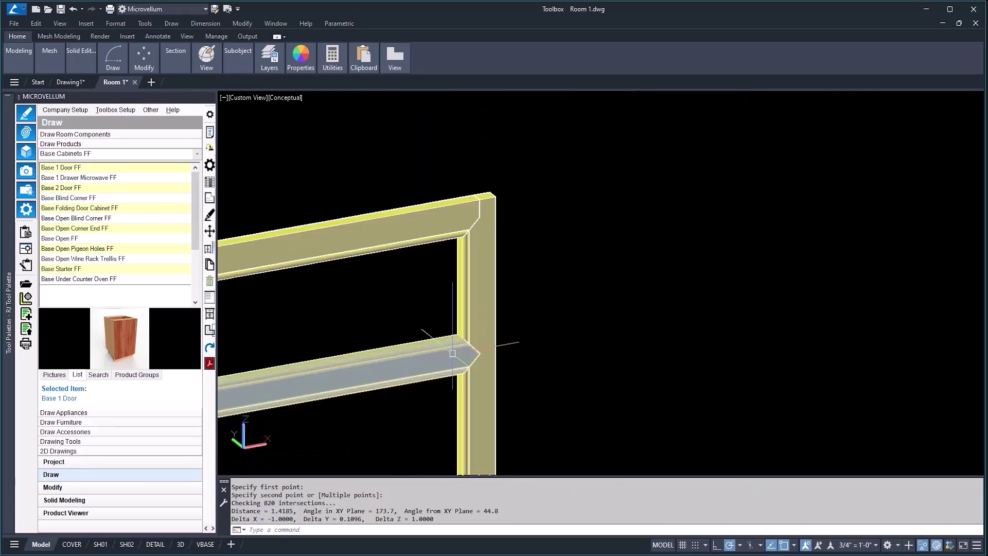
key(Escape)
scroll(545, 285, down, 2)
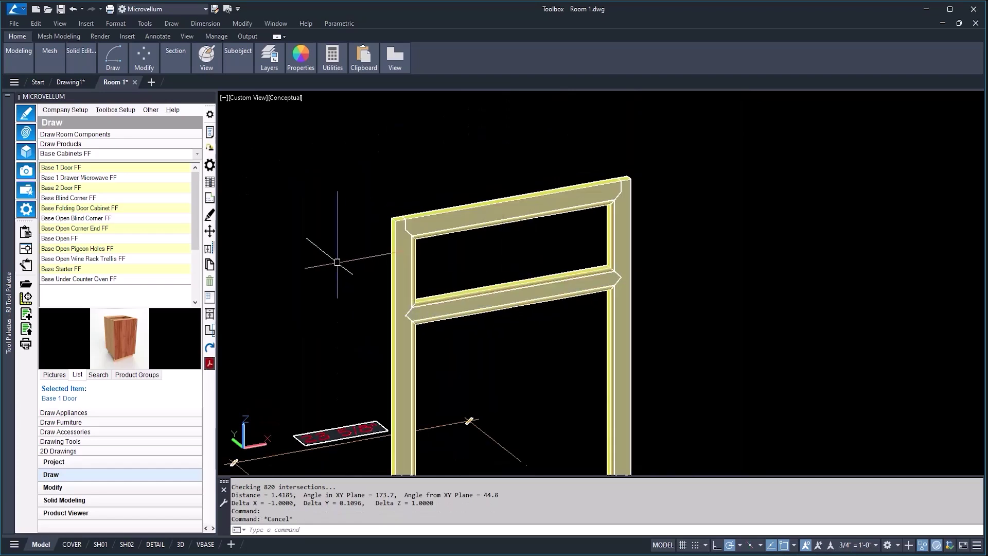
- Reopen the project specification group's G workbook at the face frame bead table on the LookUpTables sheet
click(119, 109)
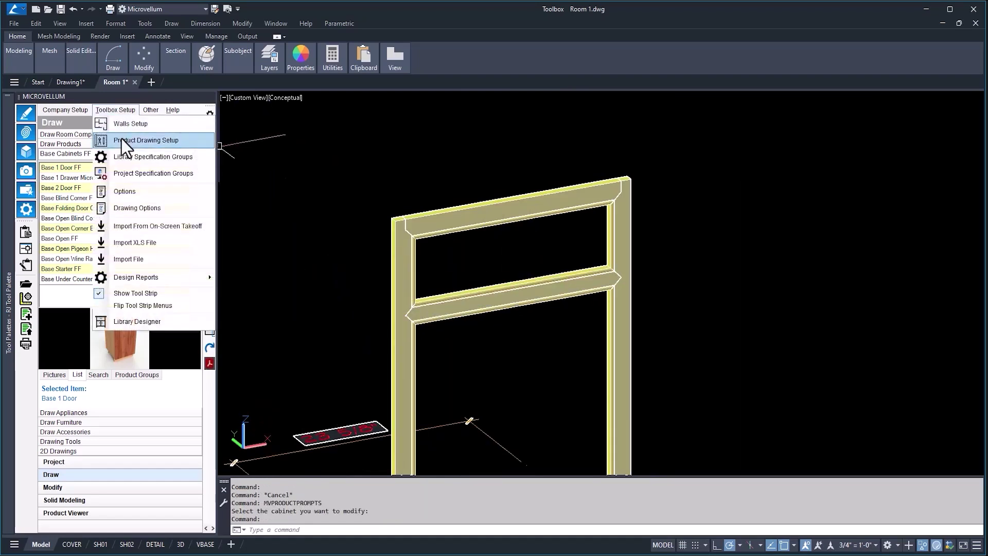
click(131, 173)
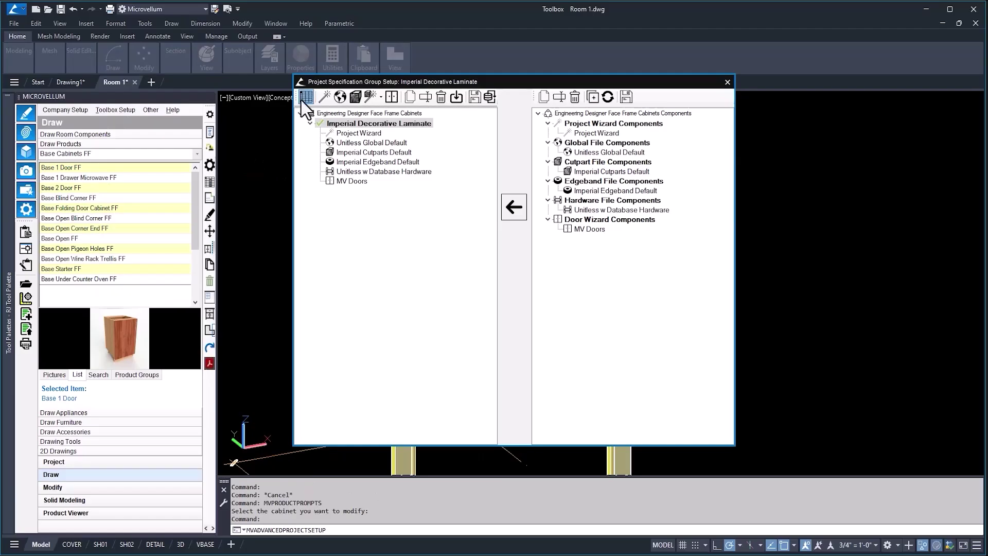
click(301, 101)
double_click(201, 155)
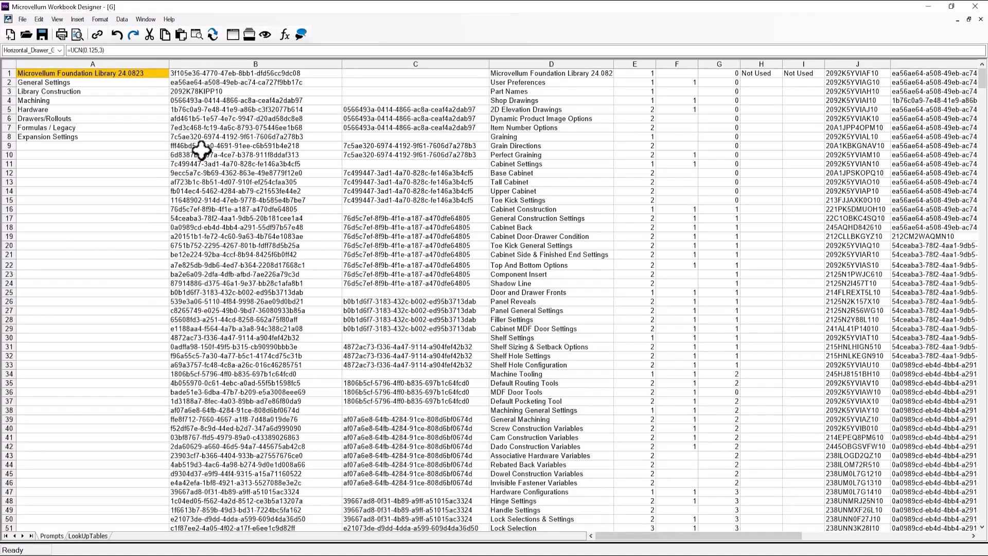
click(96, 535)
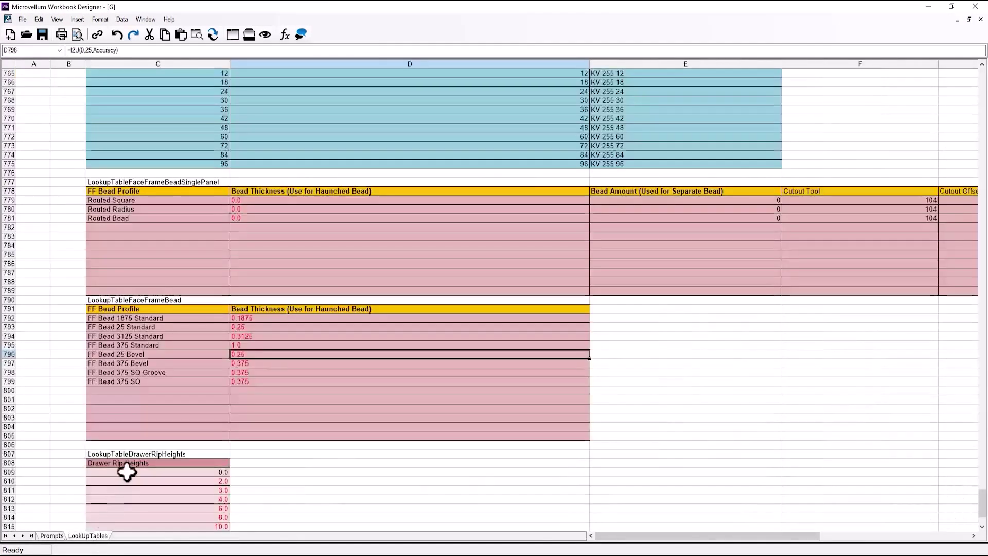
- Copy the FF Bead 375 SQ row and its thickness into the next empty row and rename the new profile FF Bead 375 OG
click(101, 381)
drag(105, 381, 257, 387)
key(ctrl+c)
click(191, 391)
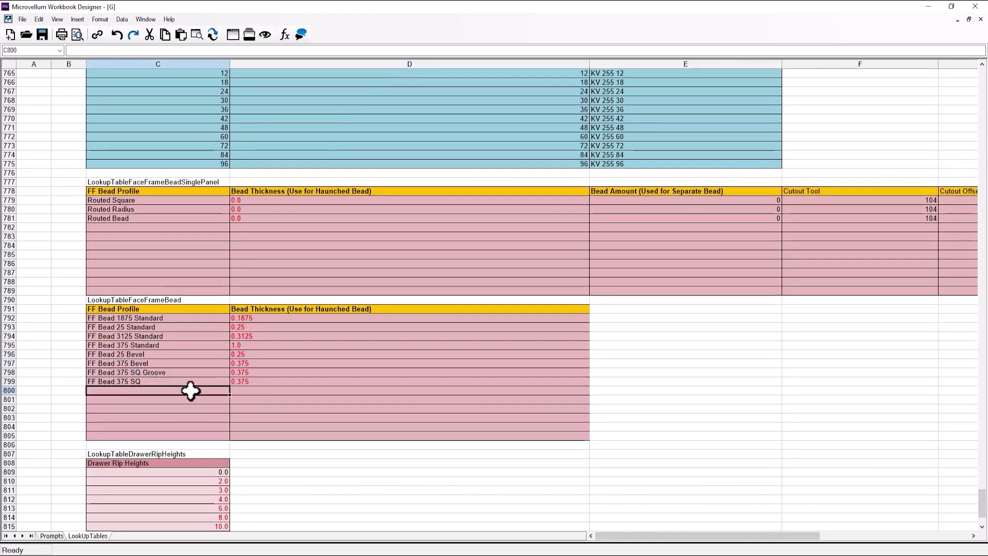
key(ctrl+v)
double_click(135, 390)
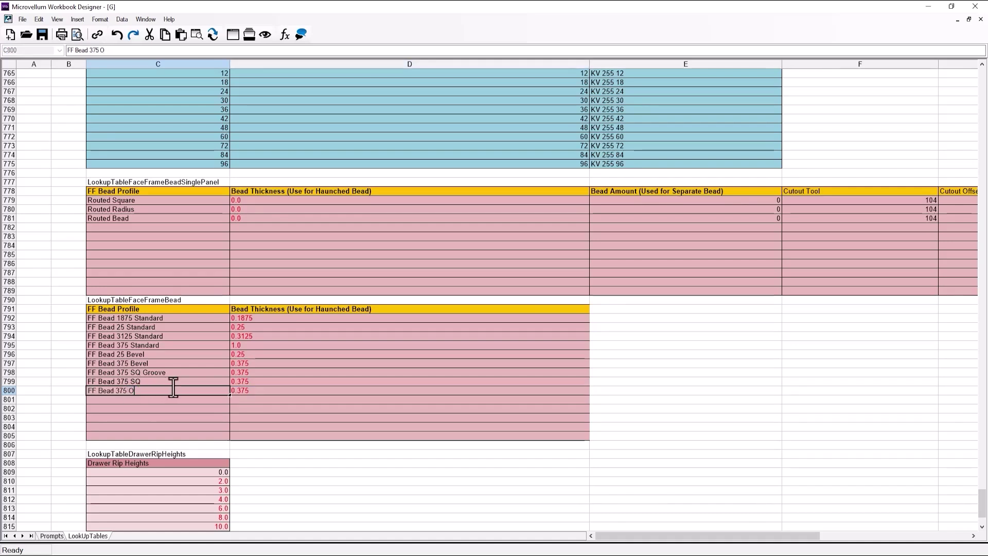
key(Return)
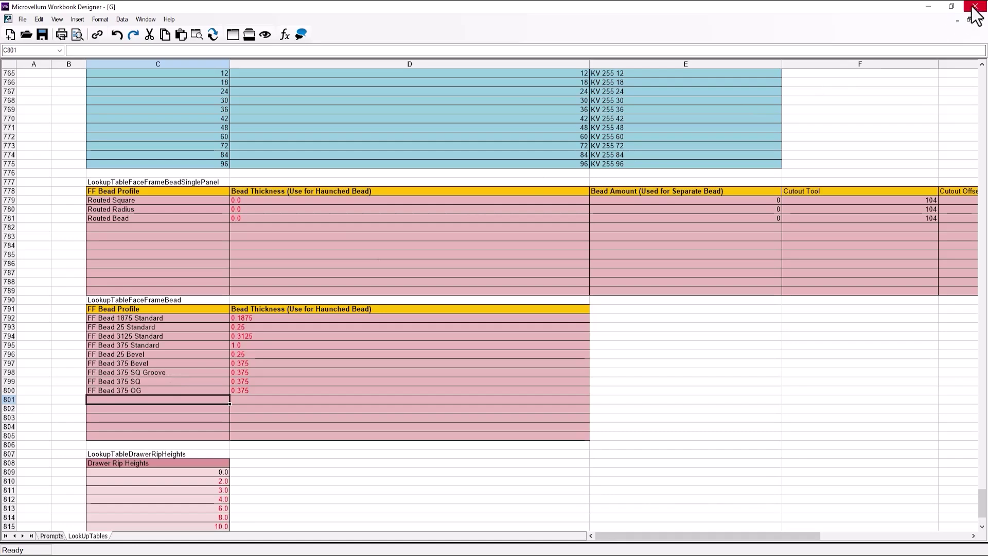
- Close the workbook with its changes saved and leave the project specification group setup
click(980, 19)
click(478, 299)
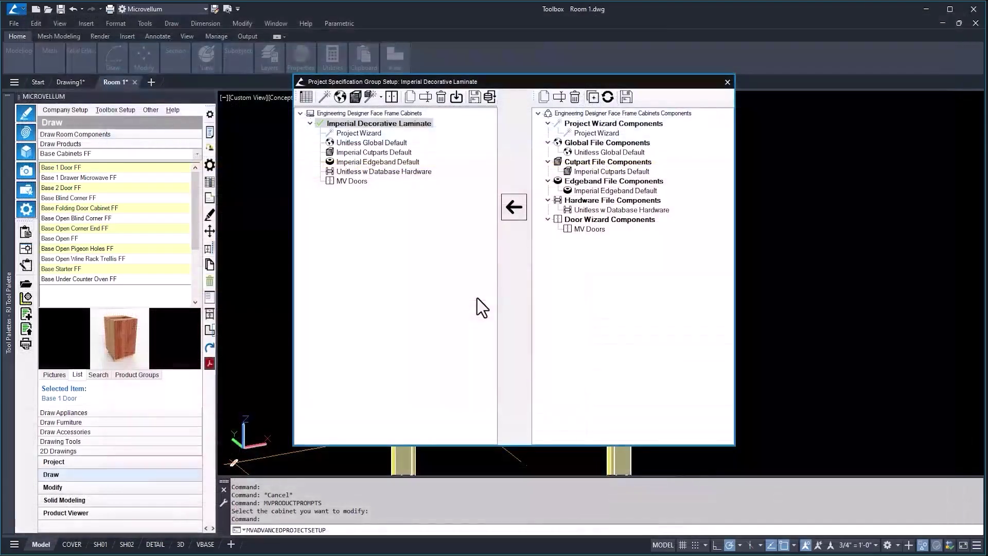
click(727, 83)
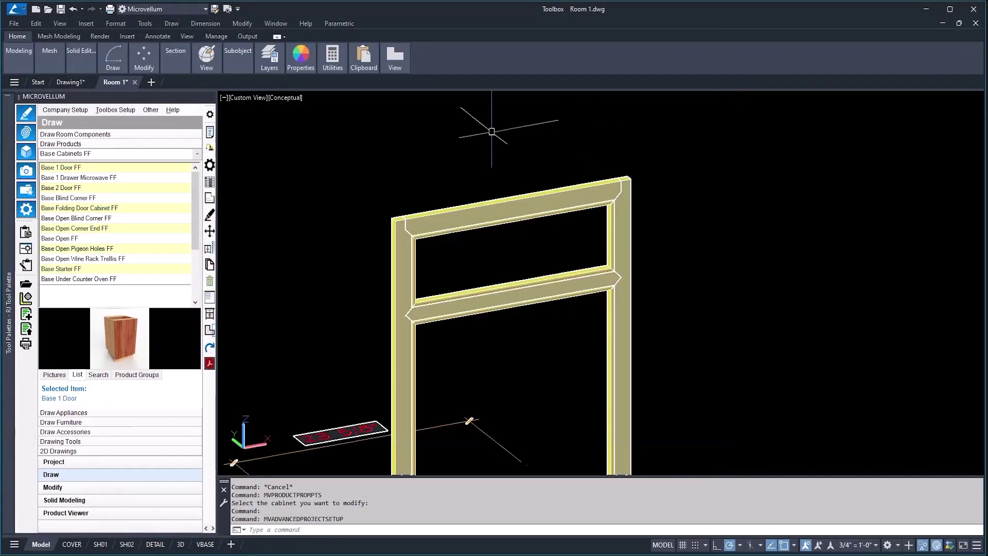
- Browse to the factory data in File Explorer and open the Profiles folder inside Graphics
click(165, 108)
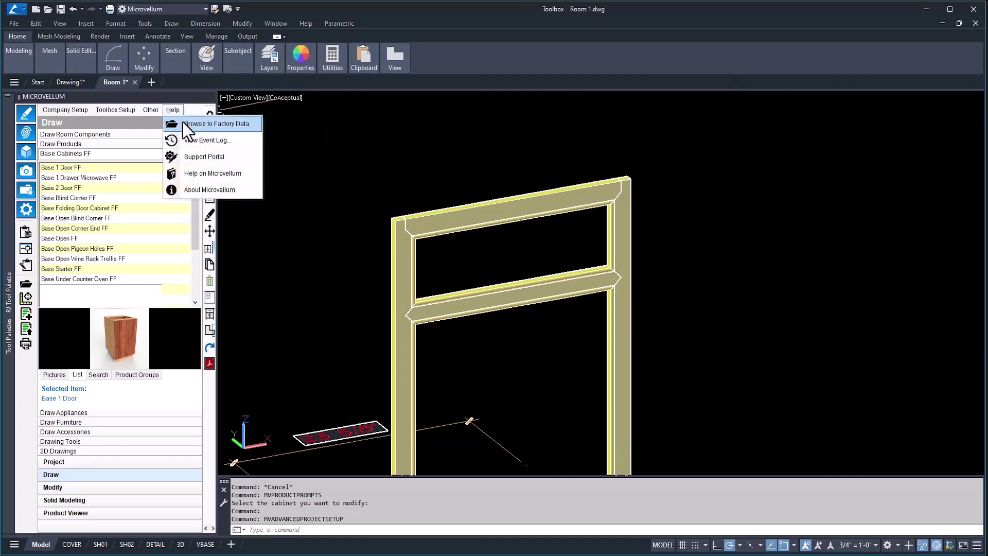
click(183, 122)
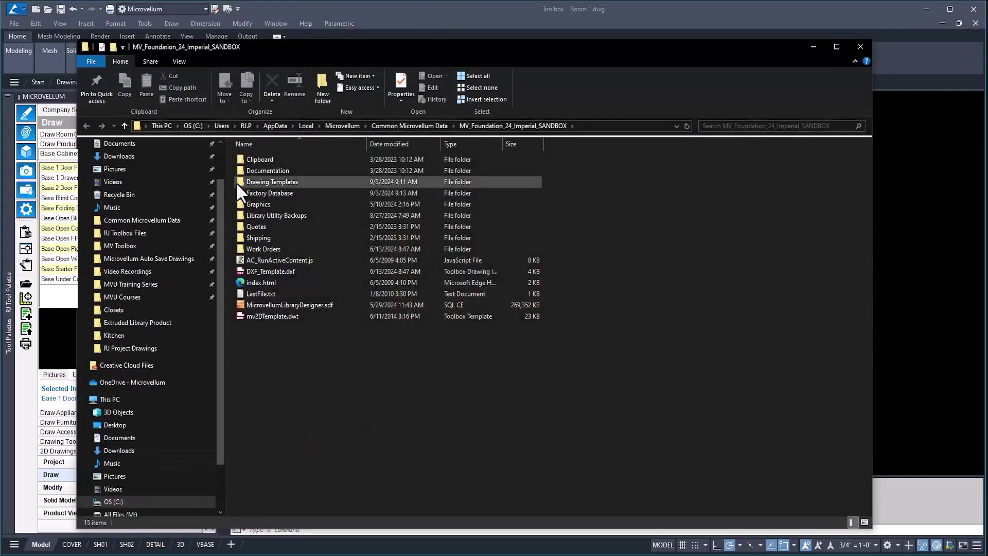
click(254, 204)
double_click(254, 204)
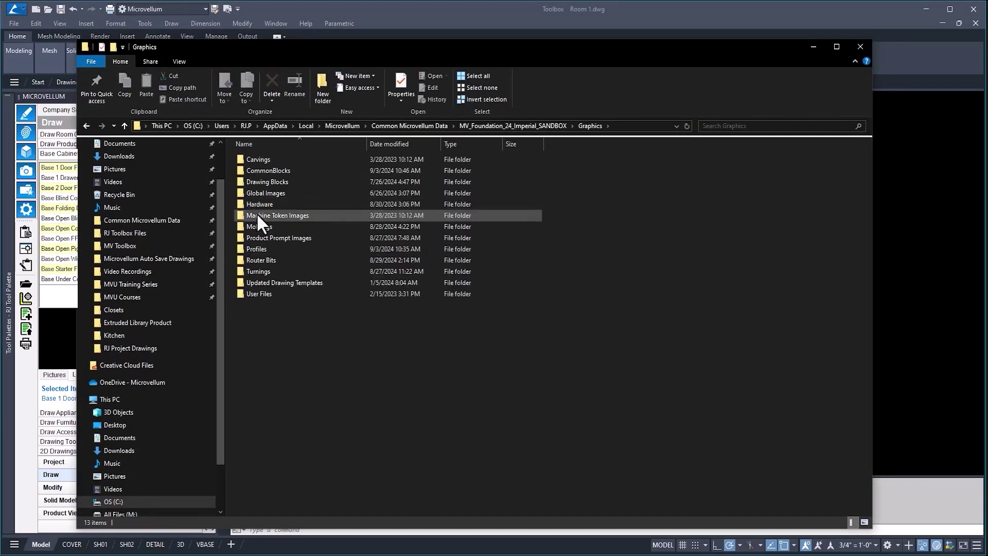
double_click(261, 250)
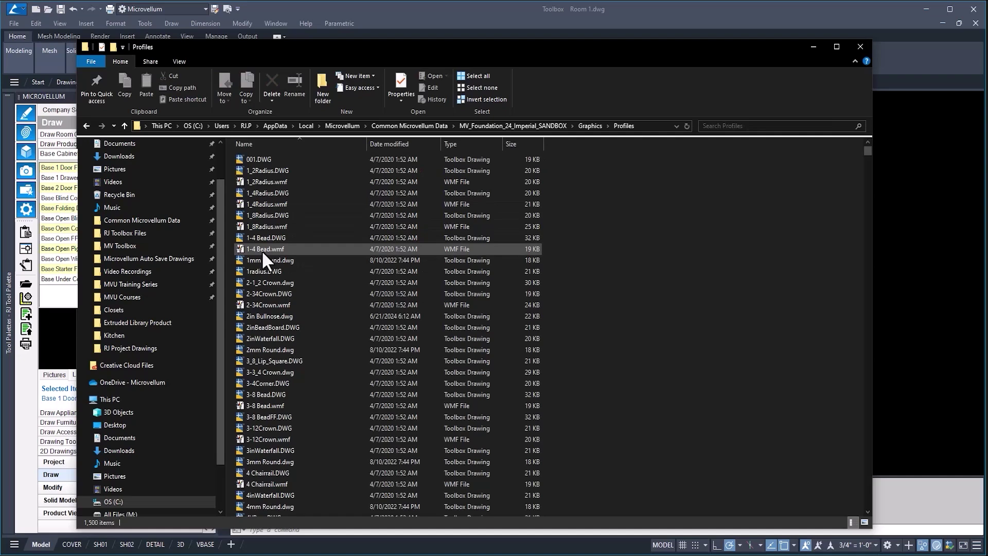
- Find the face frame bead profile drawings in the folder, and open the Ogee.DWG profile drawing
key(f)
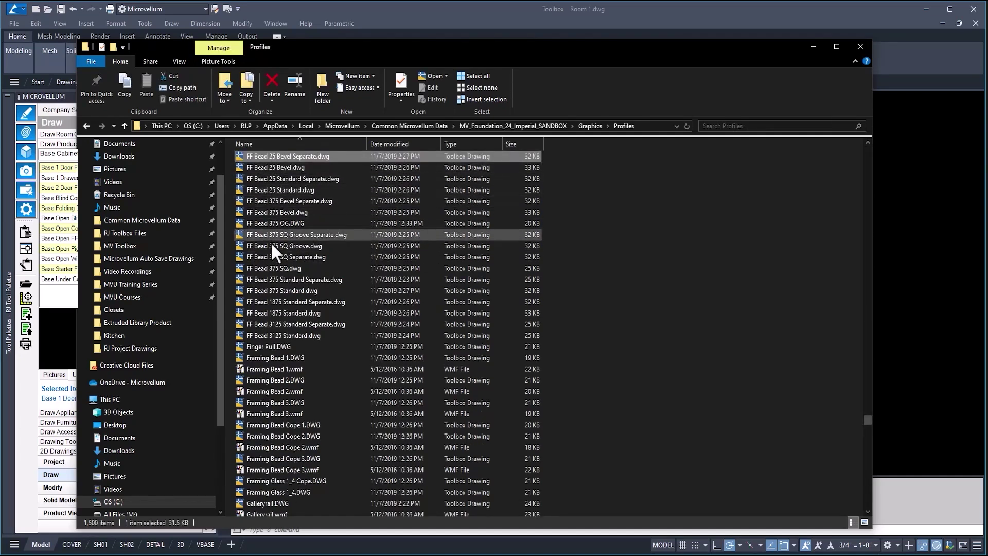
key(o)
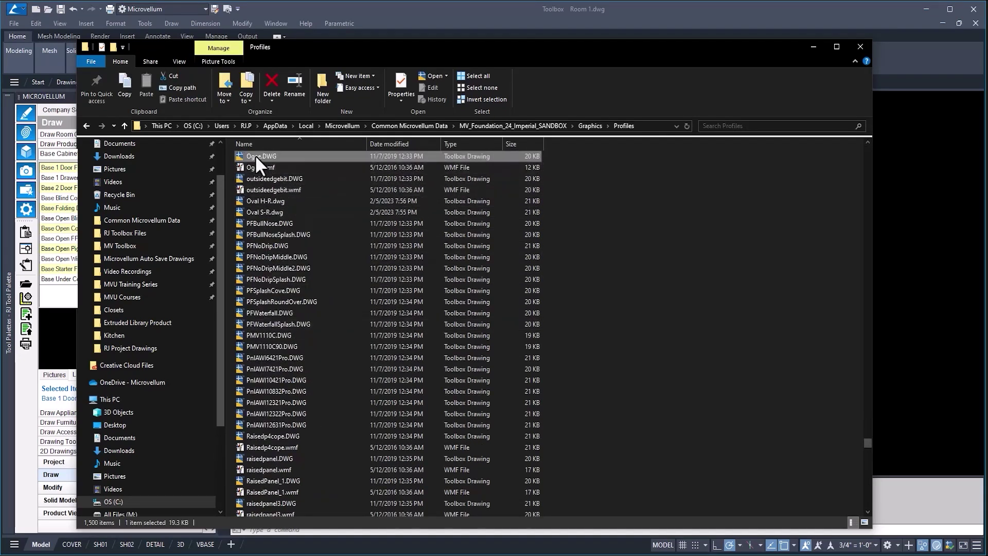
key(Return)
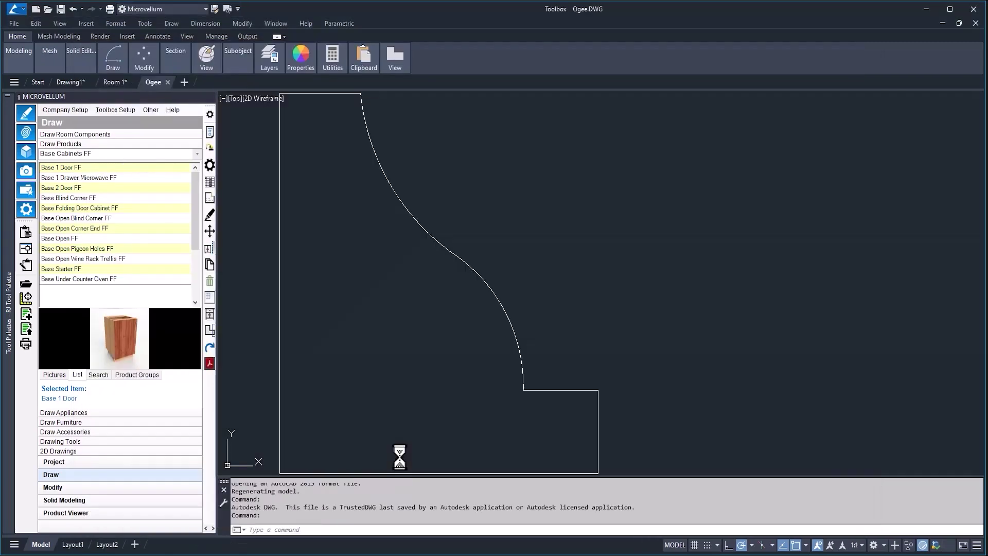
- Save a copy of the ogee drawing in the Profiles folder as FF Bead 375 OG Separate.DWG
click(16, 21)
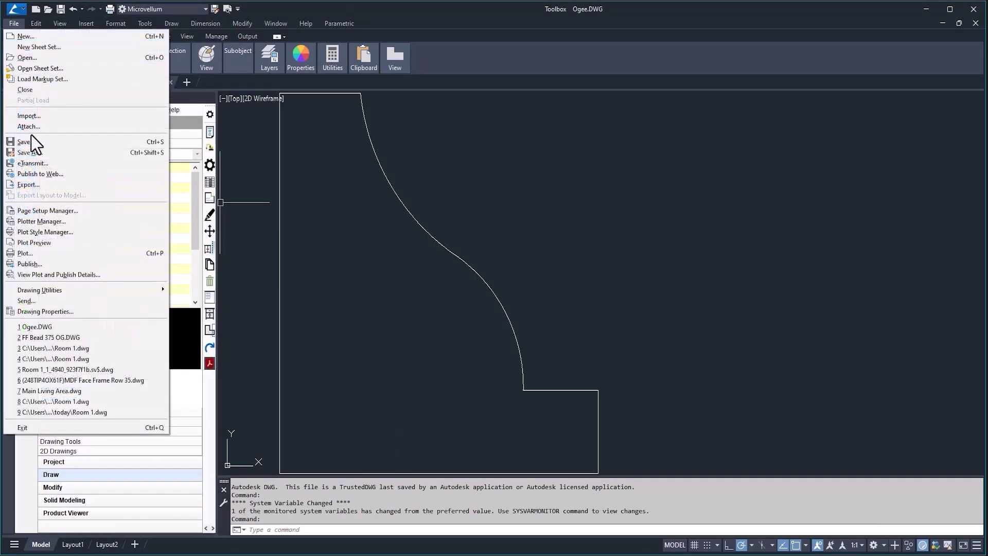
click(38, 155)
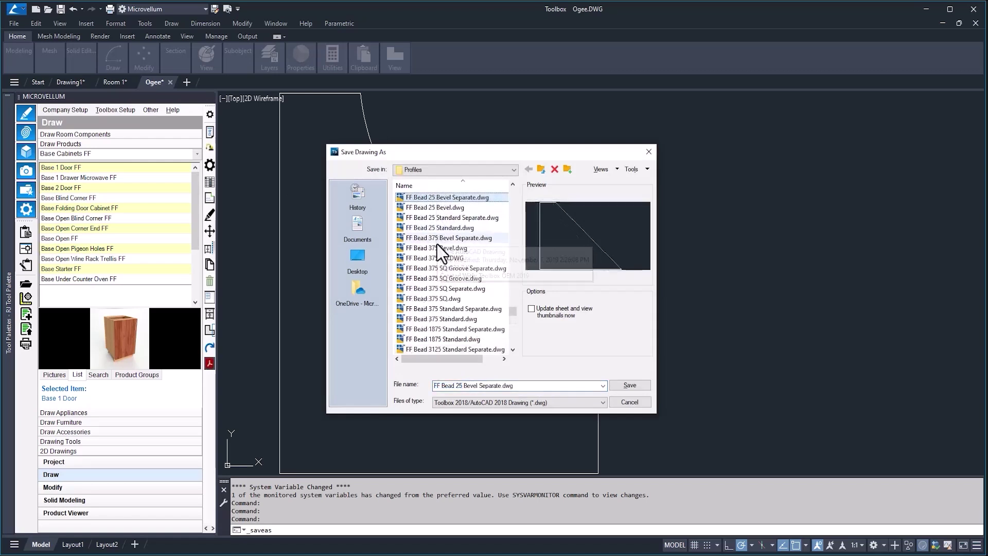
click(433, 257)
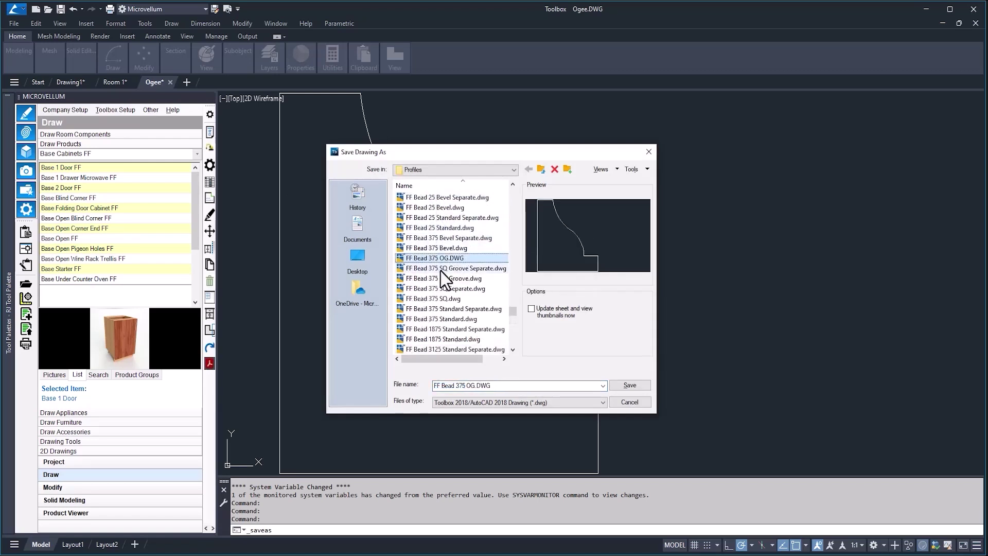
click(476, 386)
text(Seperate)
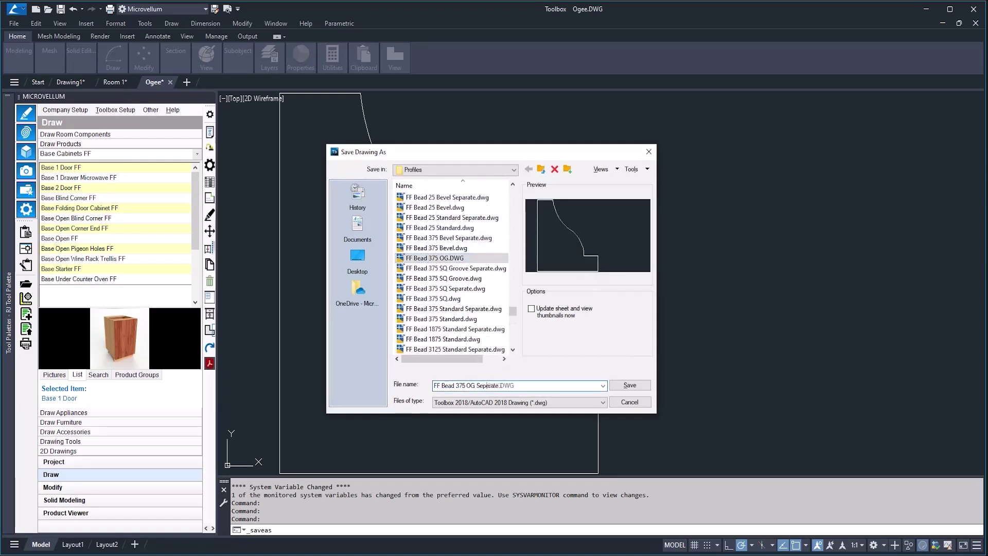
click(623, 384)
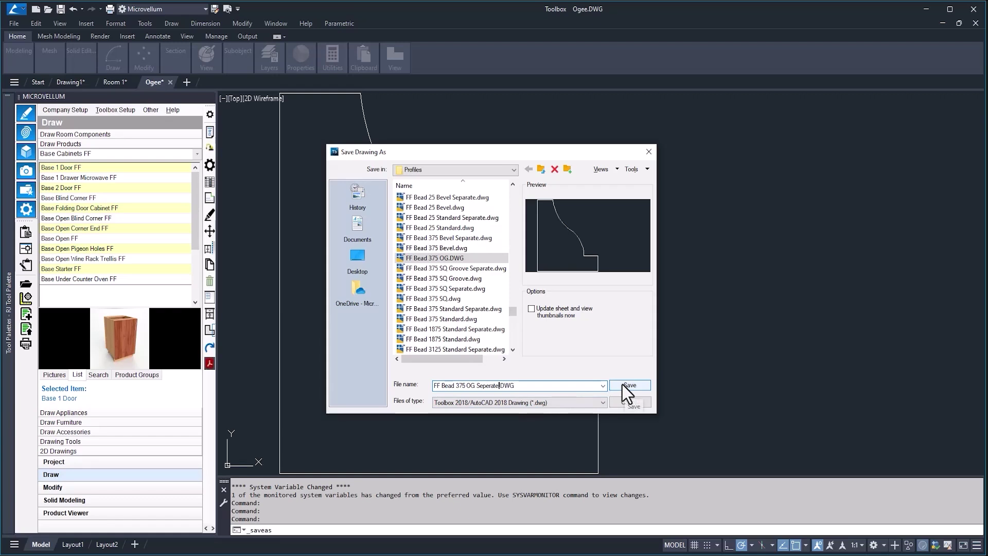
- Rotate the ogee profile a quarter turn clockwise
scroll(500, 328, down, 2)
key(F7)
text(ro)
key(Return)
click(442, 324)
key(Return)
click(441, 377)
click(441, 404)
- Mirror the rotated ogee profile about a horizontal line so its long flat edge lies at the base
text(mi)
key(Return)
key(Return)
click(486, 380)
click(660, 382)
key(Return)
- Move the profile so the bead starts at the drawing origin, with the raised lip on the negative X side
scroll(529, 249, up, 2)
text(m)
key(Return)
click(530, 249)
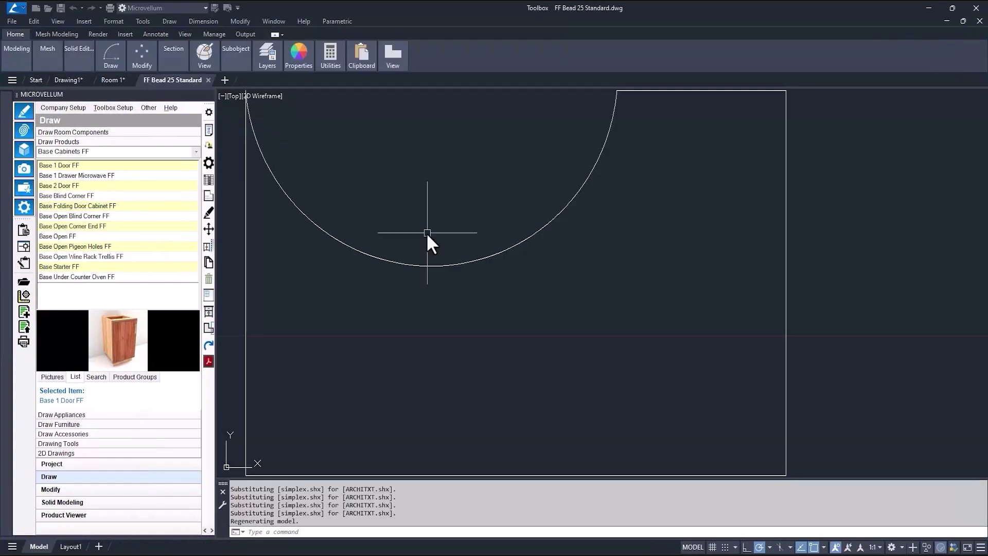
- Examine how the FF Bead 25 Standard and FF Bead 25 Standard Separate profile drawings are positioned relative to the origin
scroll(435, 242, down, 3)
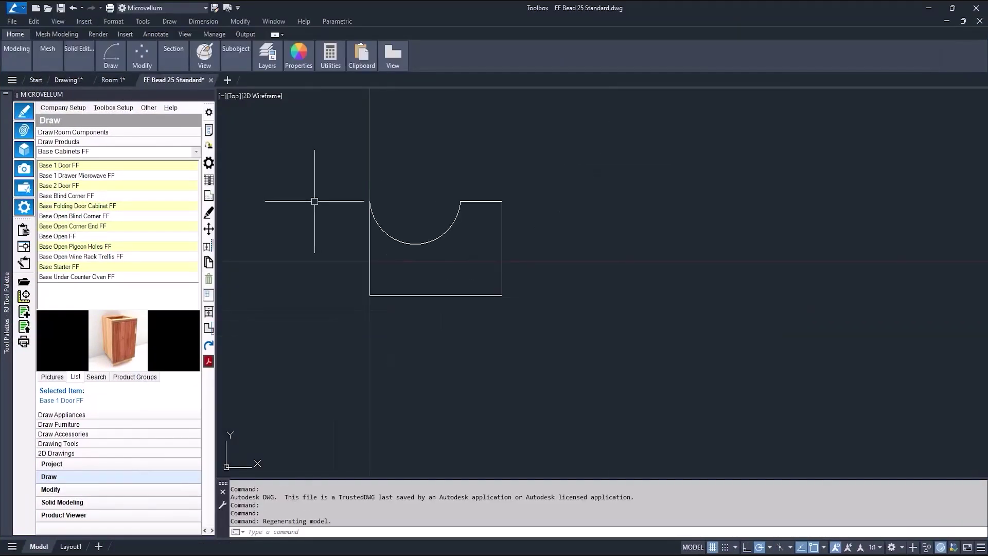
middle_drag(307, 197, 363, 203)
key(alt+Tab)
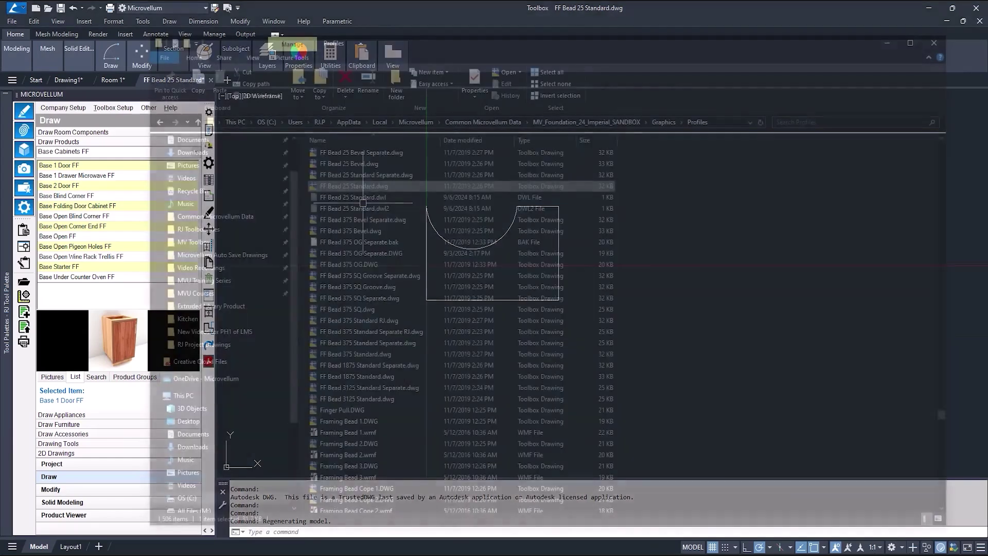
double_click(340, 174)
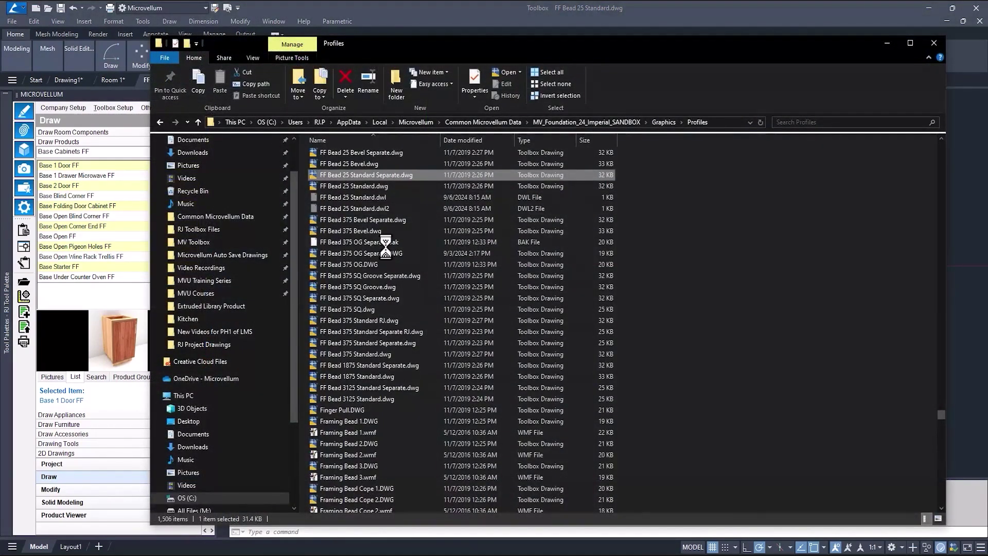
middle_drag(333, 275, 456, 273)
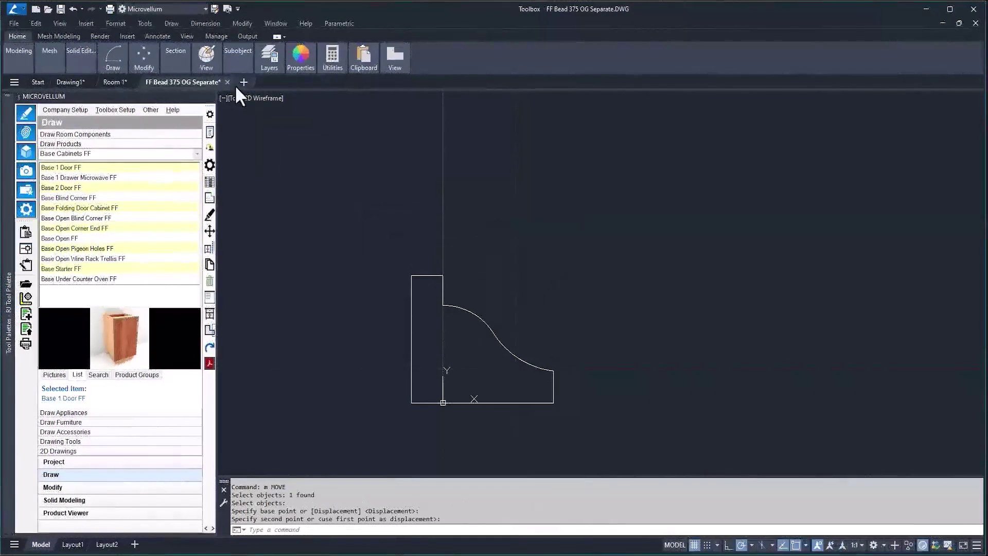
- Close the FF Bead 375 OG Separate drawing with its changes saved
click(225, 80)
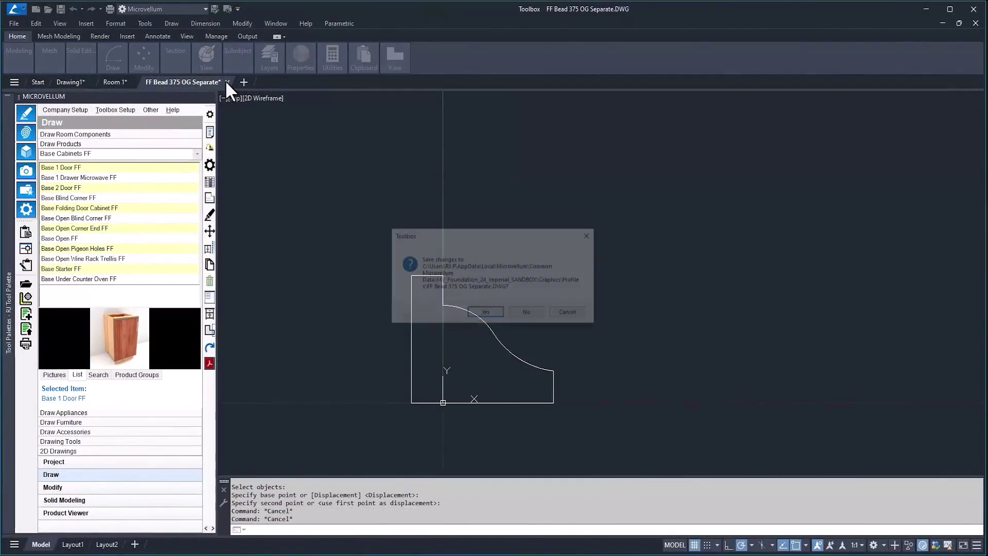
click(497, 312)
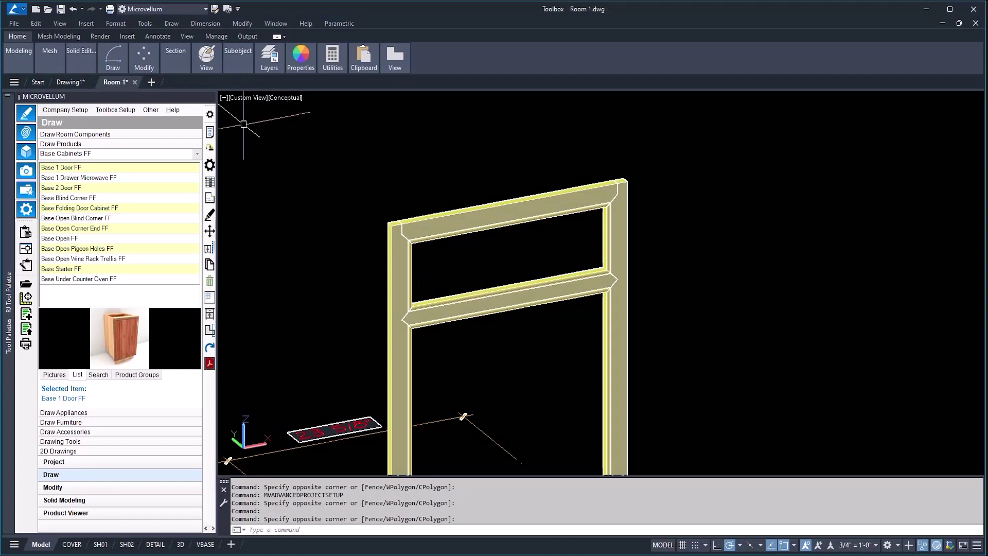
- Open the cut part materials of the Imperial Decorative Laminate project specification group and show the Solid Stock Library
click(126, 110)
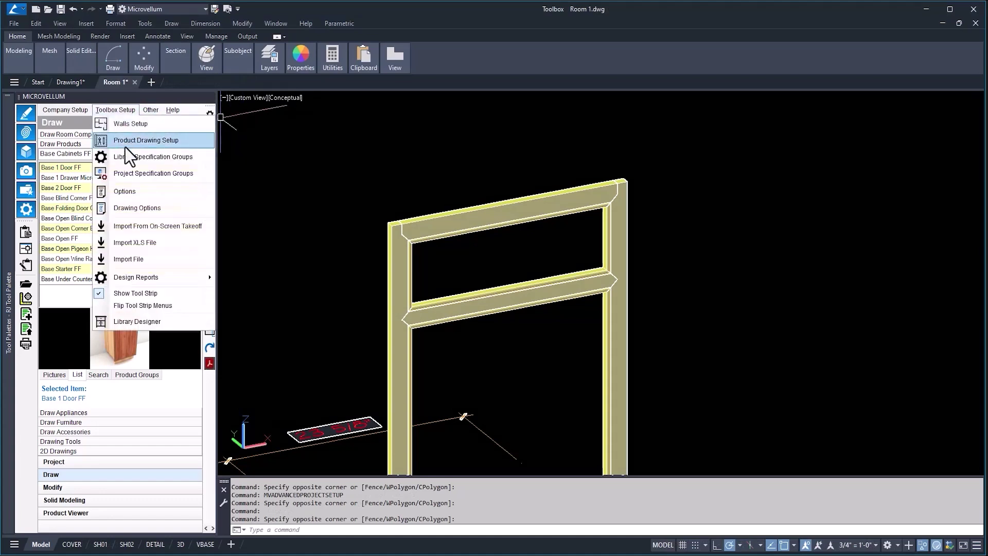
click(122, 169)
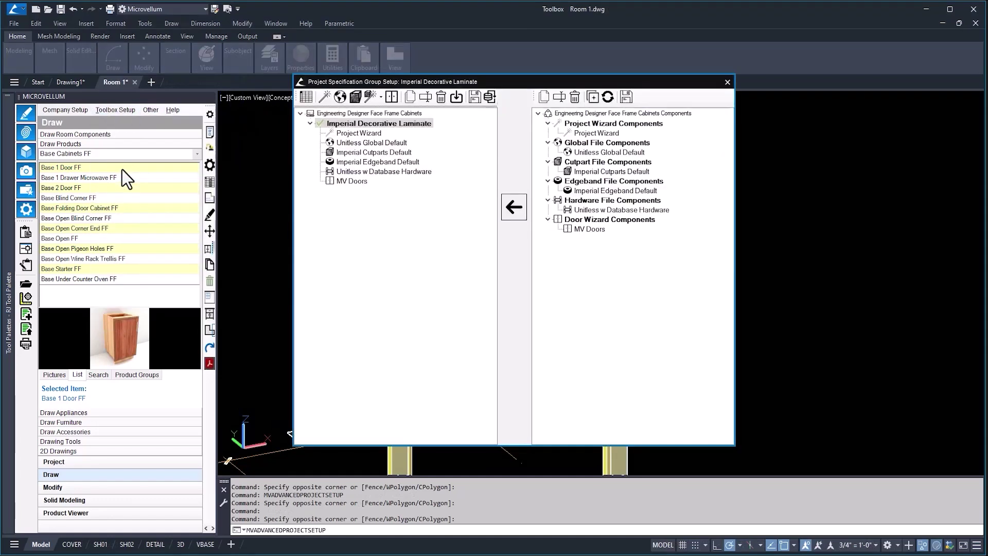
click(356, 97)
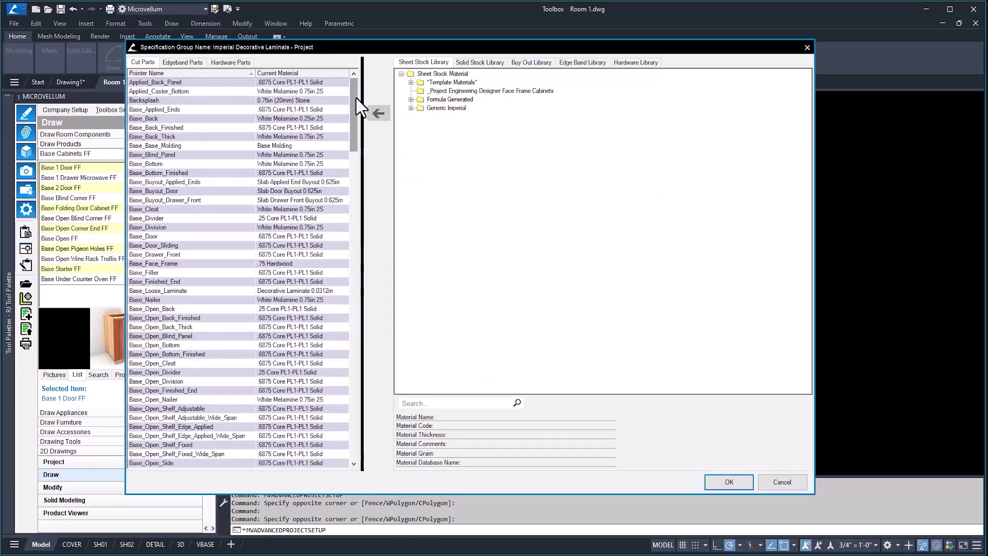
click(465, 61)
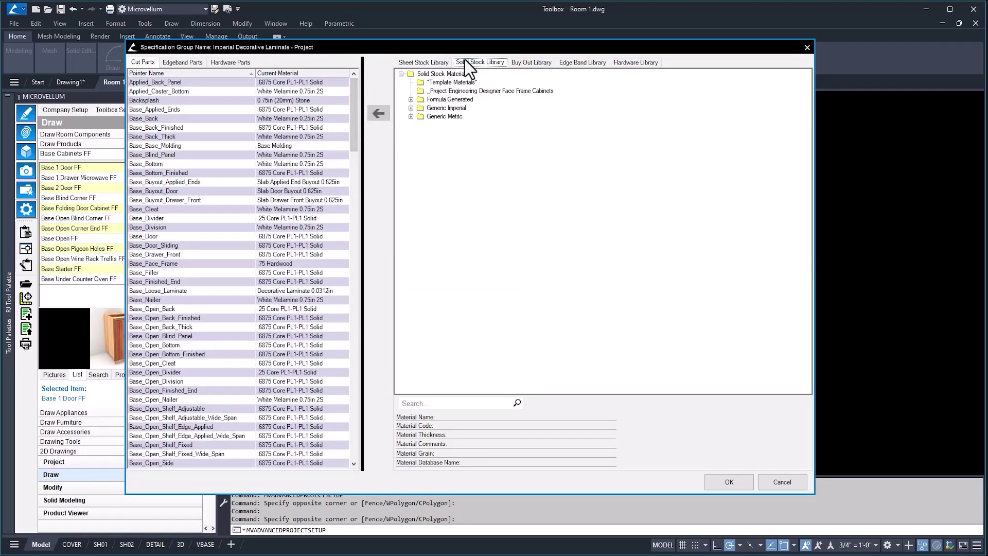
- Add solid stock material FF Bead 375 OG, thickness .375, to the _Project Engineering Designer Face Frame Cabinets folder and accept the material setup
click(453, 93)
right_click(453, 93)
click(471, 201)
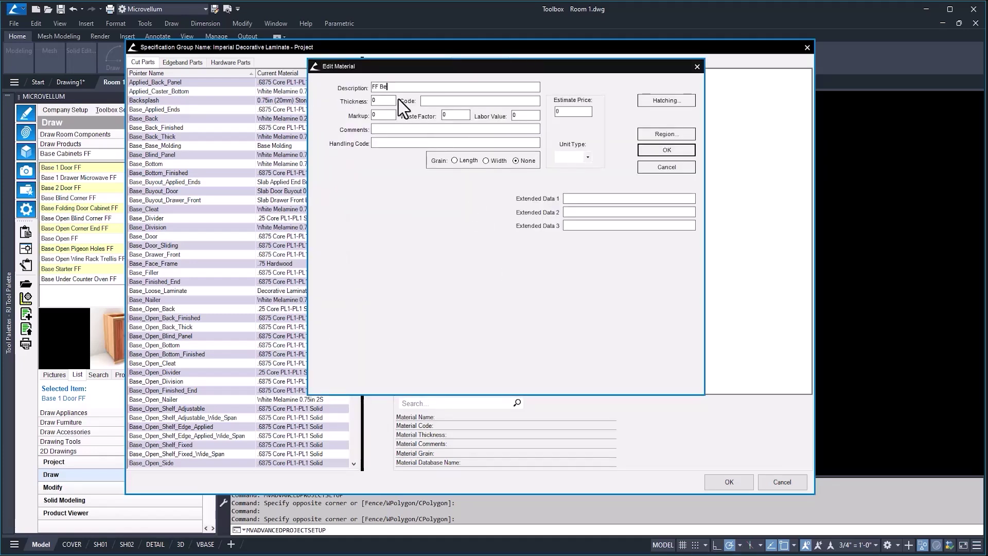
text(FF Bead 375 OG)
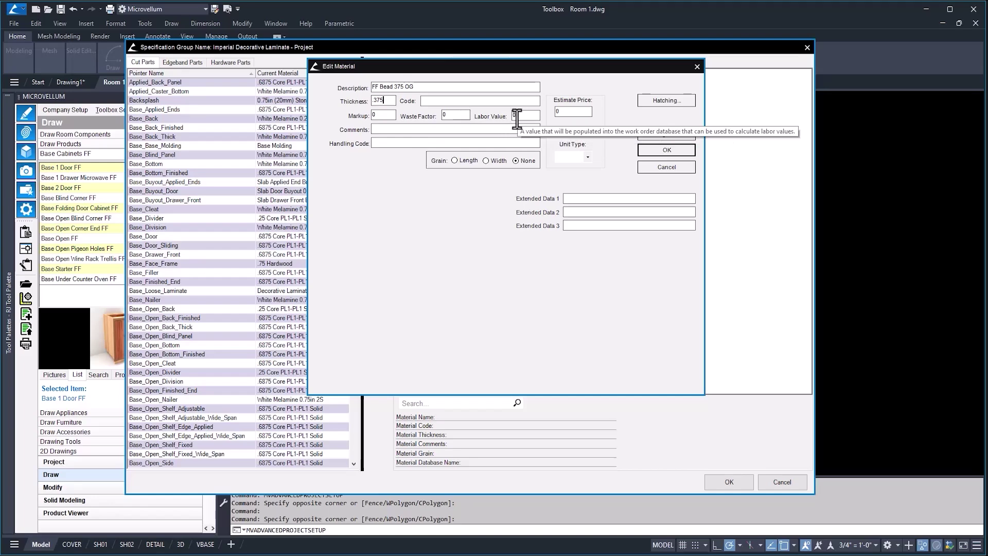
click(665, 150)
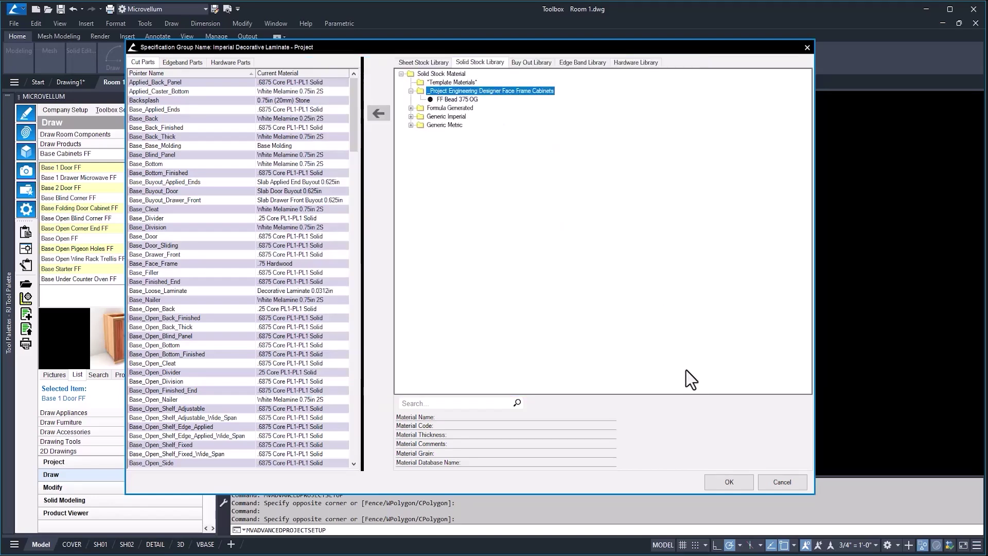
click(731, 488)
- Set the Face Frame Bead Profile of the Base Vertical Face Frame Multi Opening product to FF Bead 375 OG
click(211, 132)
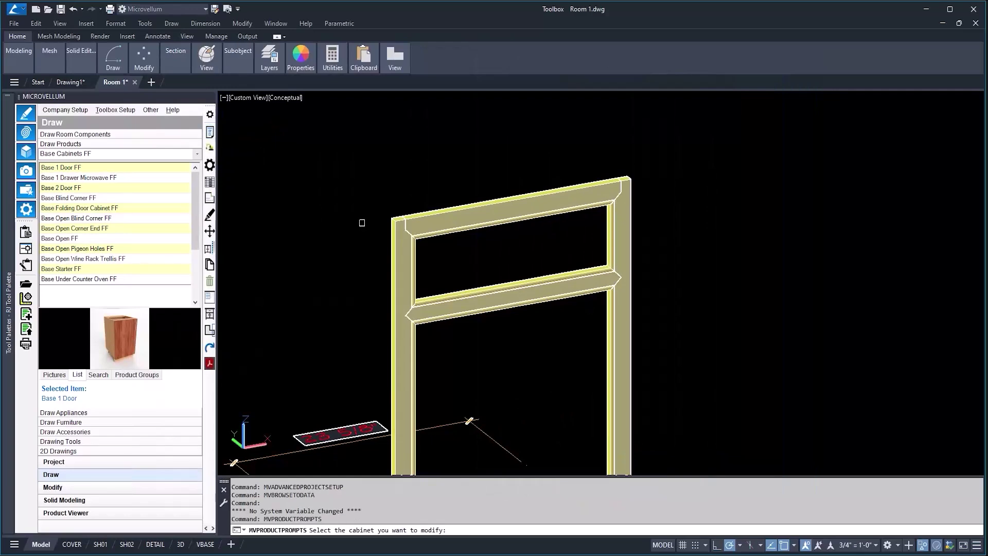
click(417, 217)
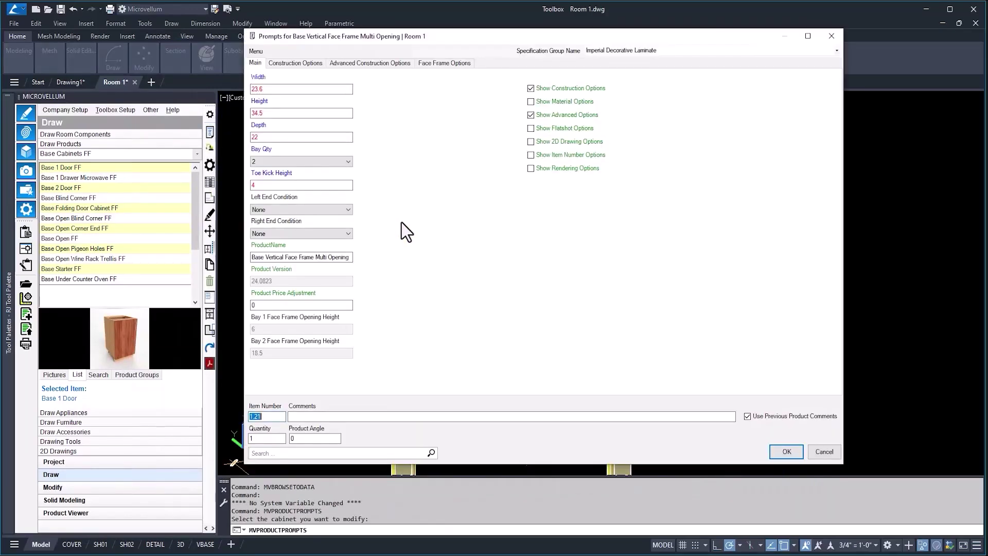
click(441, 64)
click(348, 114)
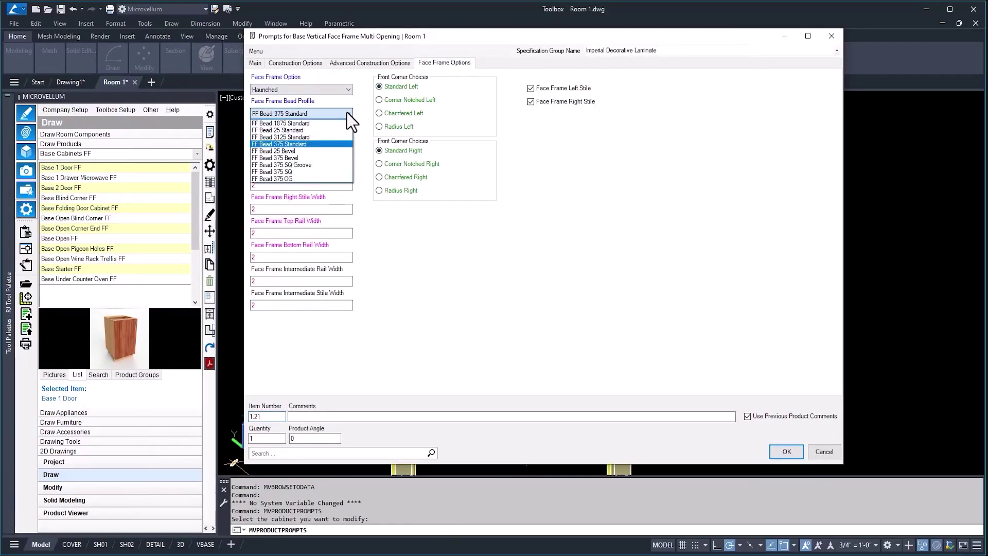
click(322, 178)
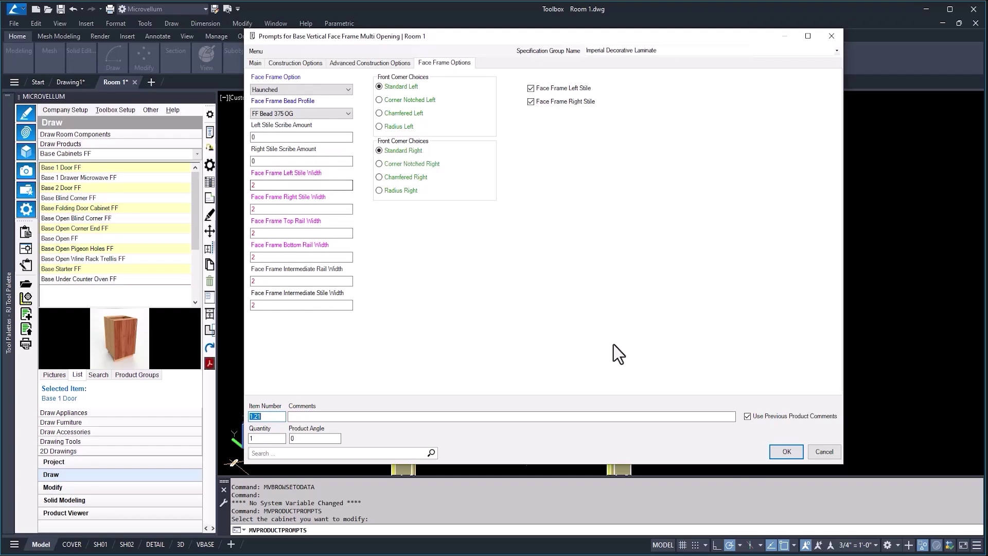
click(781, 453)
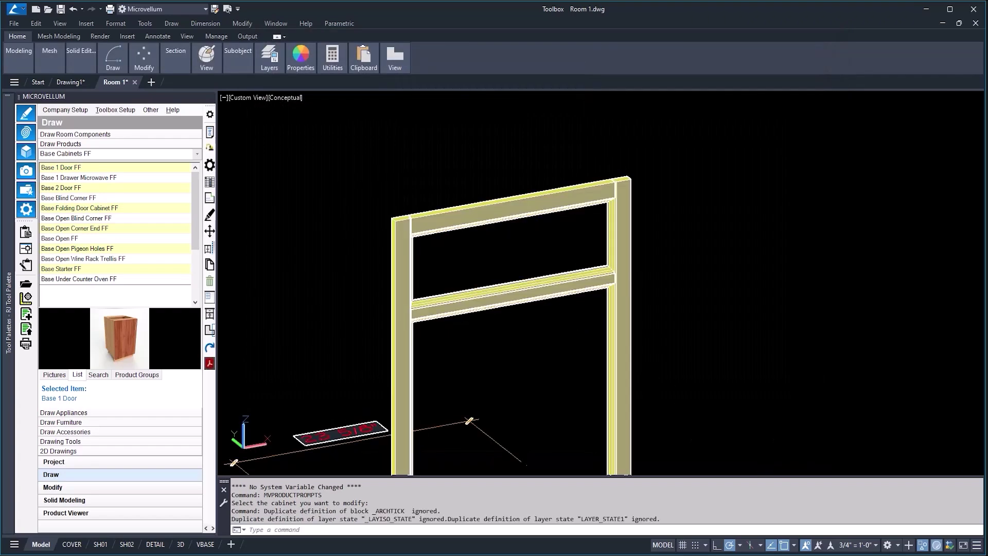
- Examine the bead on the face frame's right stile and intermediate rail up close
click(614, 330)
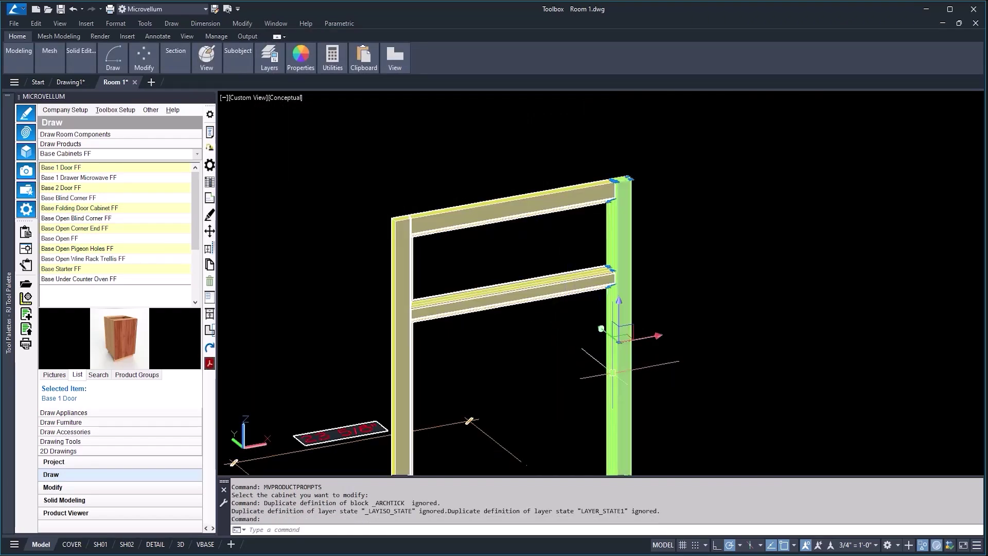
scroll(602, 315, up, 4)
shift+middle_drag(604, 312, 497, 342)
key(Escape)
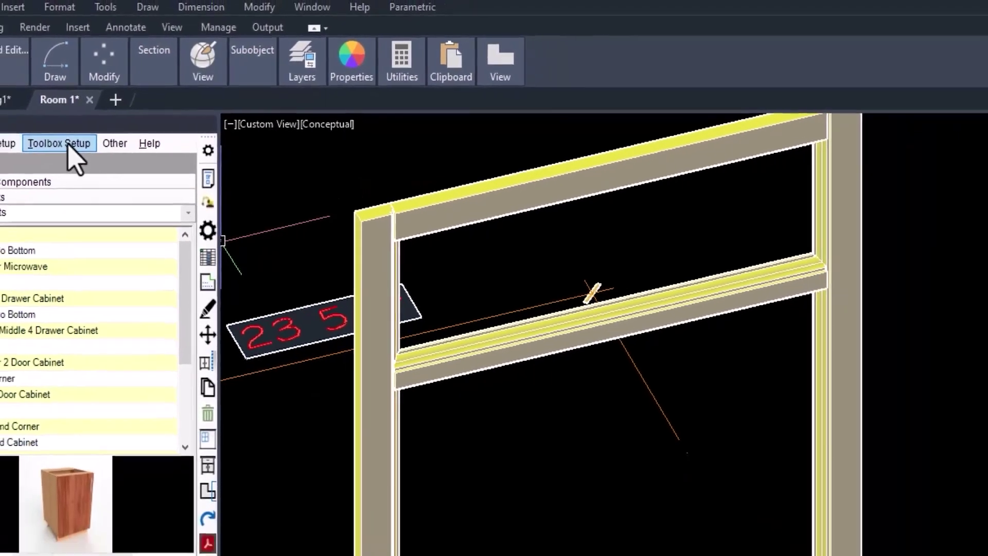
- Open the project specification group's global workbook at the LookupTableFaceFrameBead table on the LookUpTables sheet
click(33, 159)
click(135, 183)
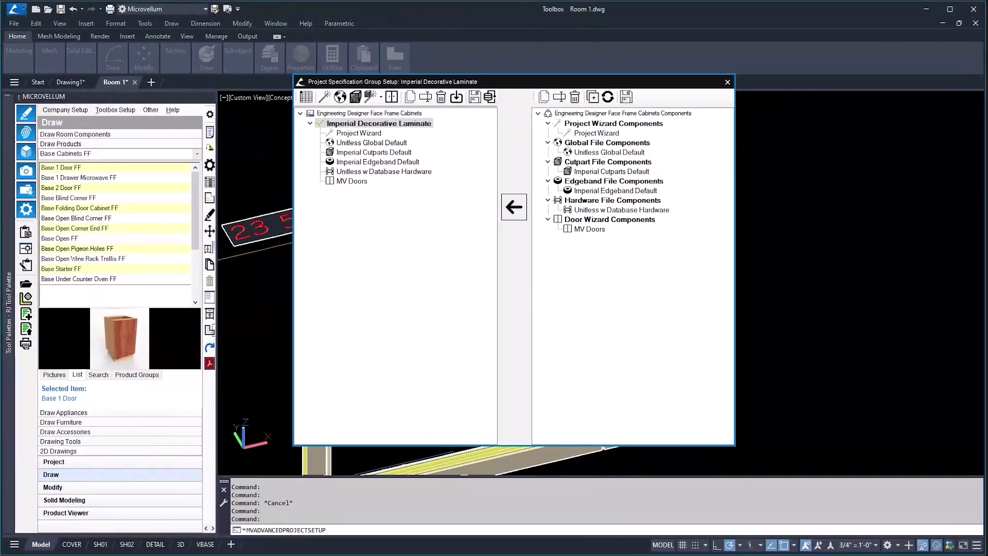
click(306, 97)
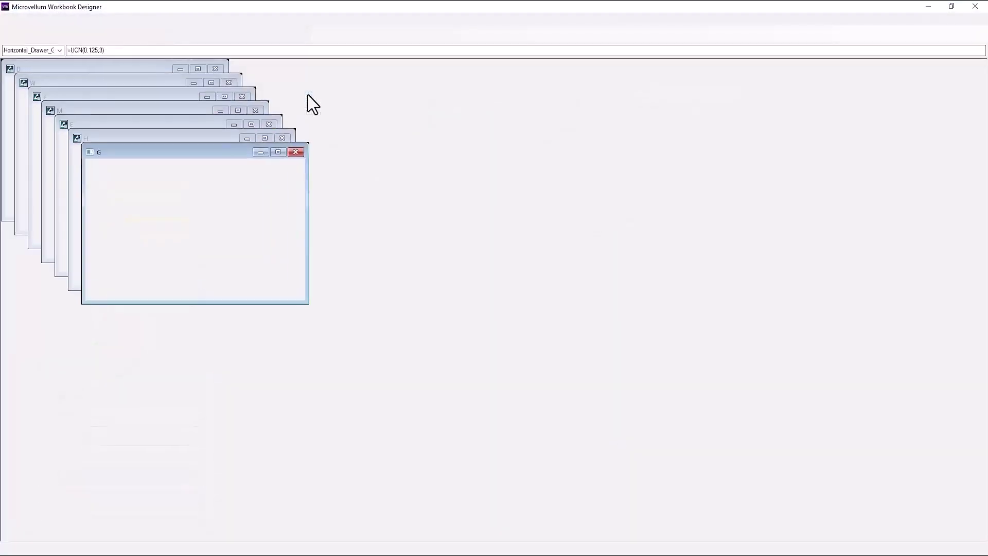
double_click(209, 154)
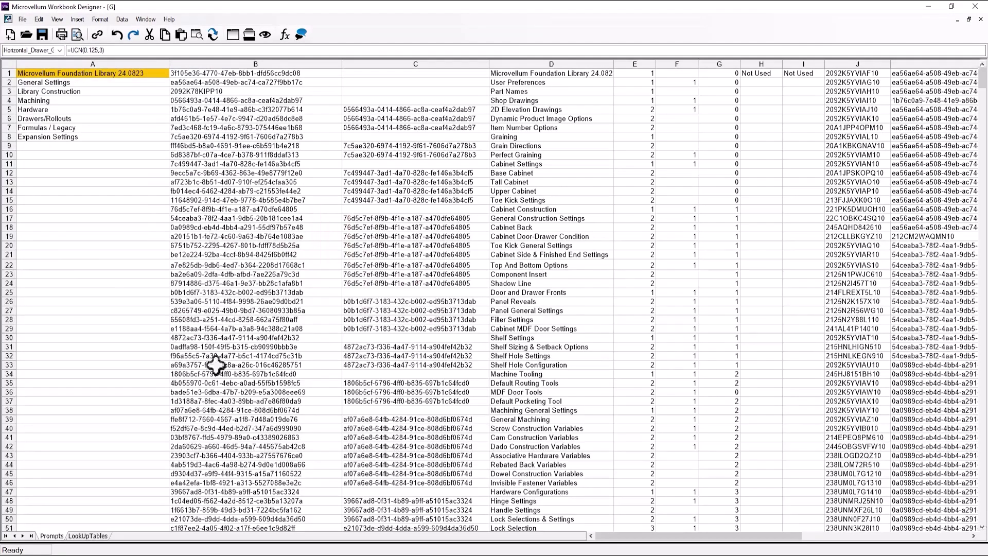
click(88, 536)
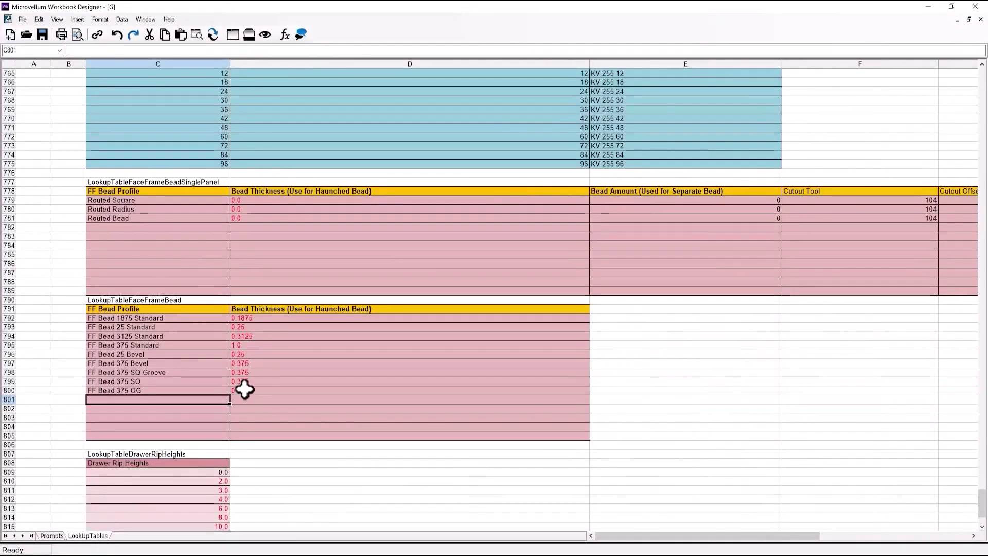
- Set the FF Bead 375 OG bead thickness to 0.625, then close the workbook with changes saved and leave the specification group setup
click(270, 391)
key(BackSpace)
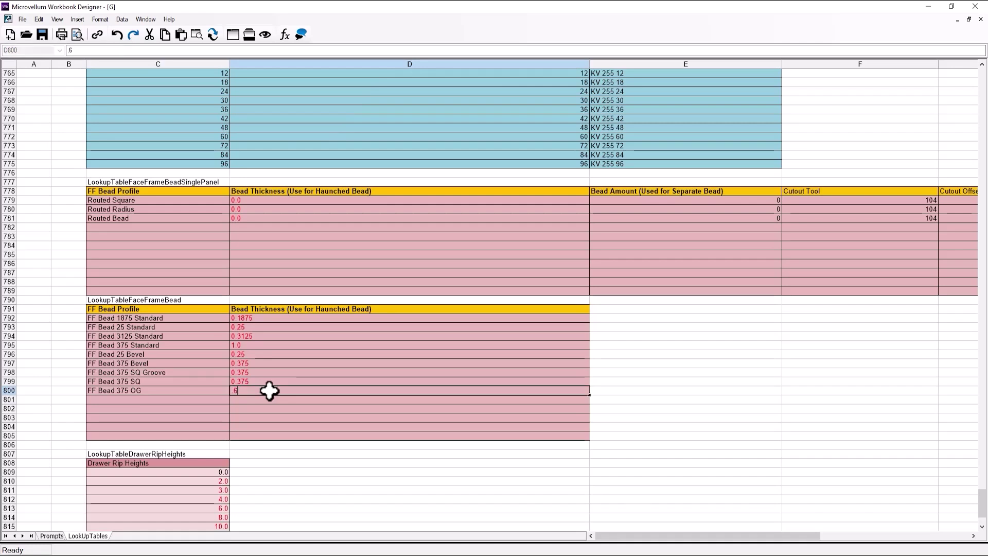
key(Return)
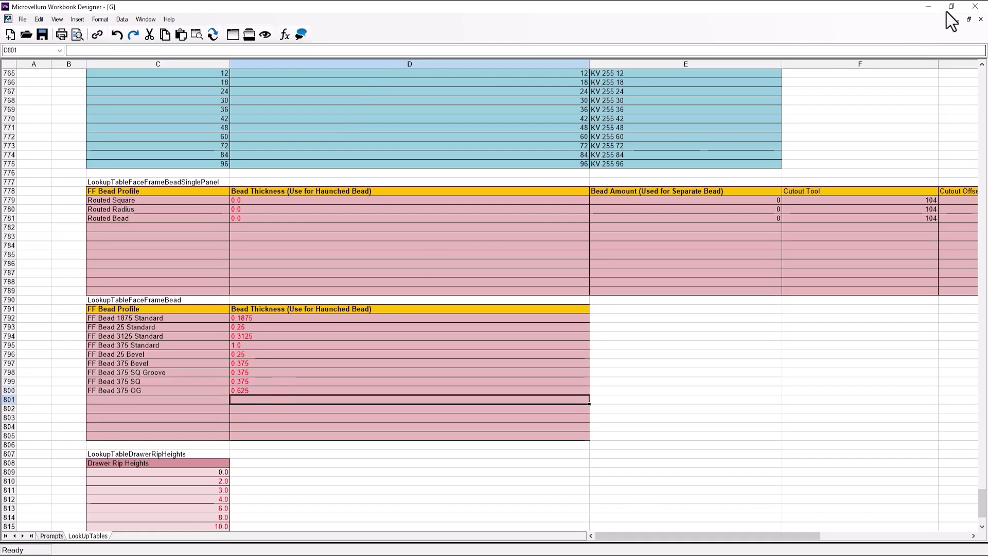
click(975, 6)
click(519, 298)
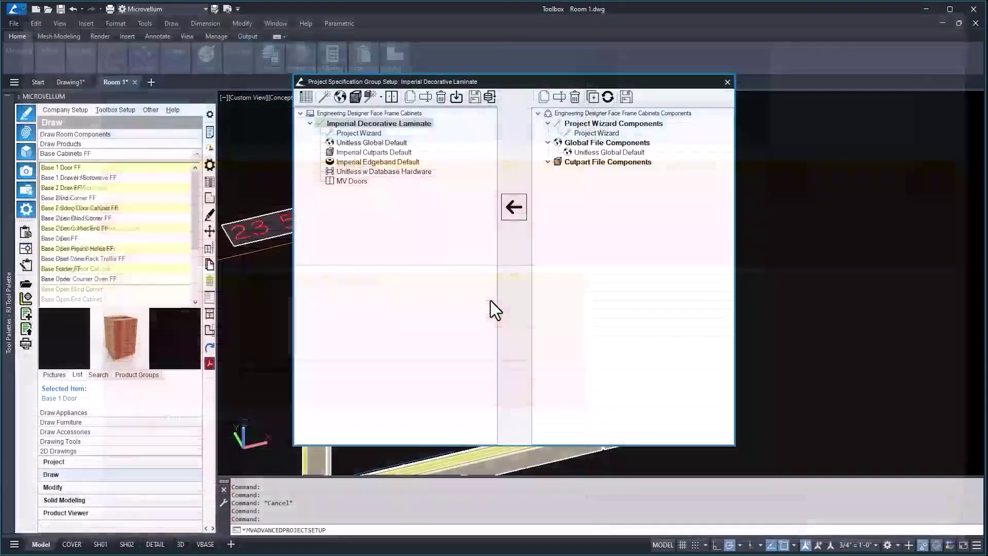
click(727, 81)
- Redraw the face frame product through its prompts to apply the new bead thickness, and inspect the stile and rail joints
click(209, 133)
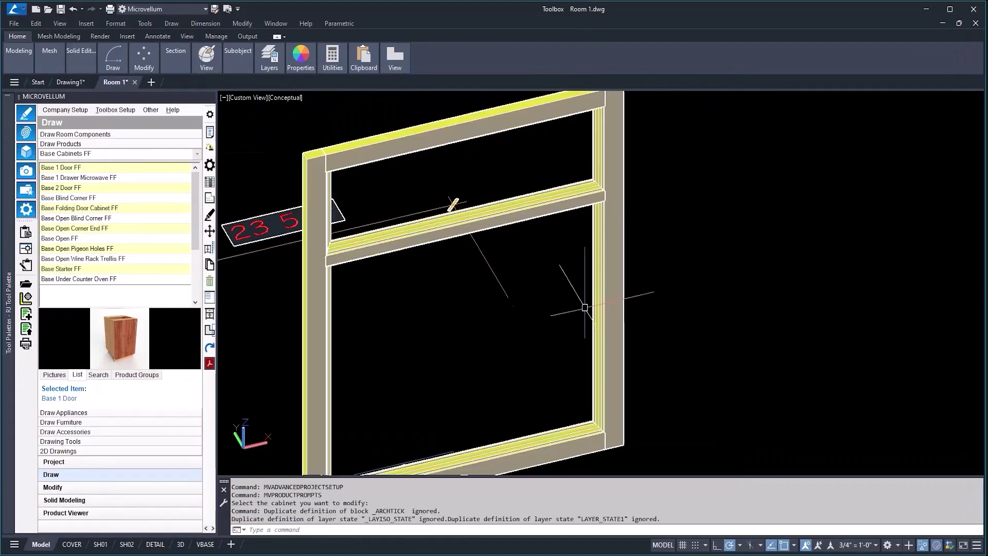
scroll(587, 309, up, 2)
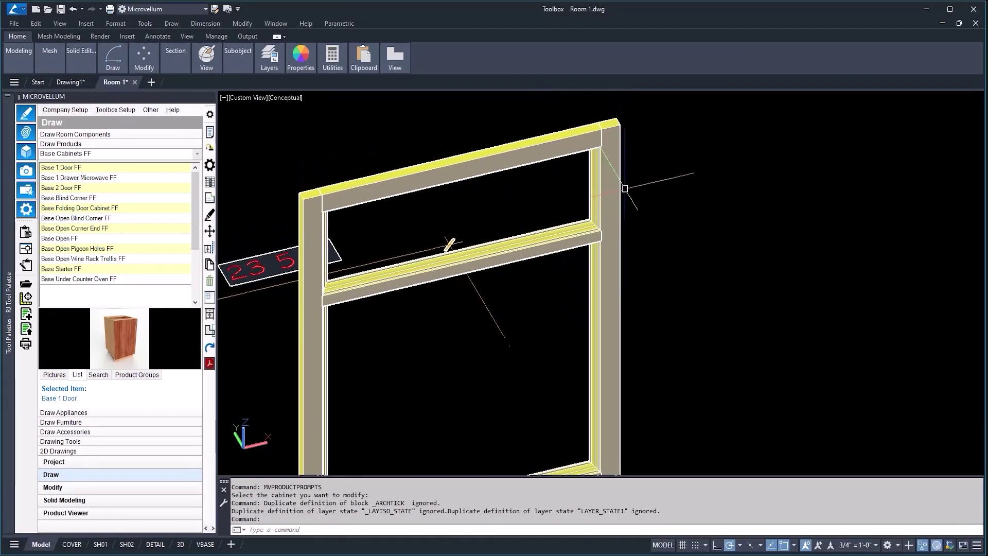
- Examine the joint between the top rail and right stile of the haunched face frame up close
scroll(594, 127, up, 3)
scroll(594, 127, up, 2)
scroll(673, 201, down, 4)
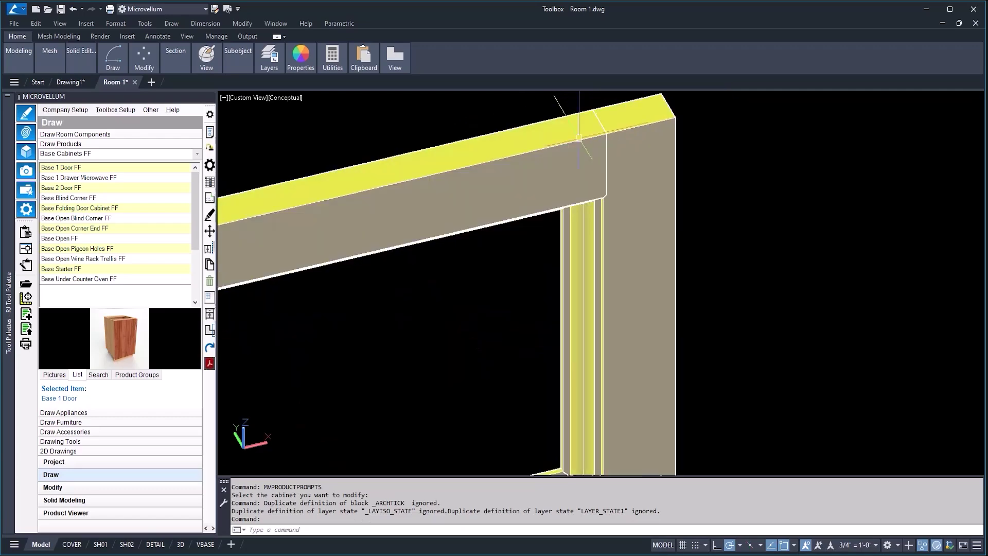
middle_drag(610, 206, 656, 209)
key(Escape)
scroll(655, 210, down, 4)
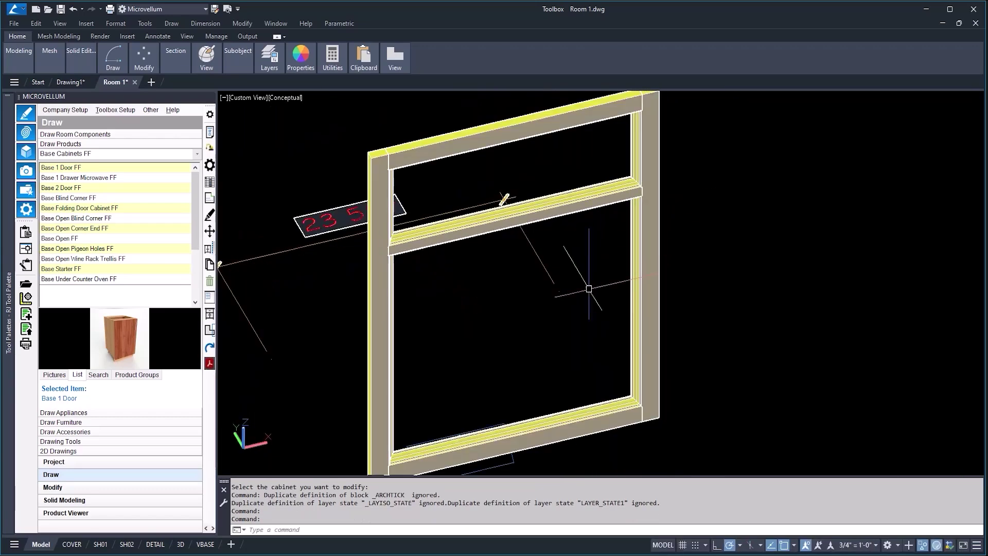
- Set the product's Face Frame Option to Separate Bead, redraw it, and inspect the bead at the intermediate rail and right stile
click(212, 129)
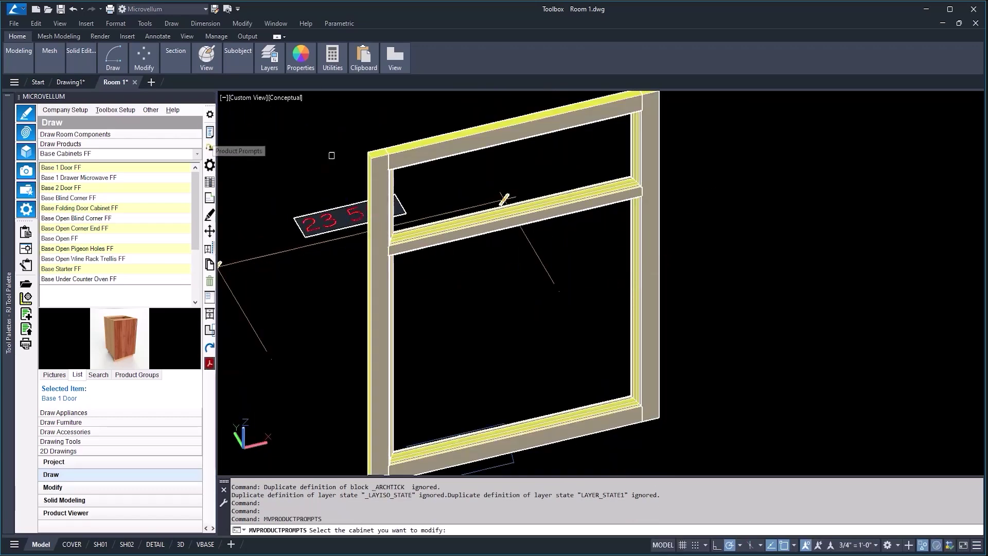
click(414, 165)
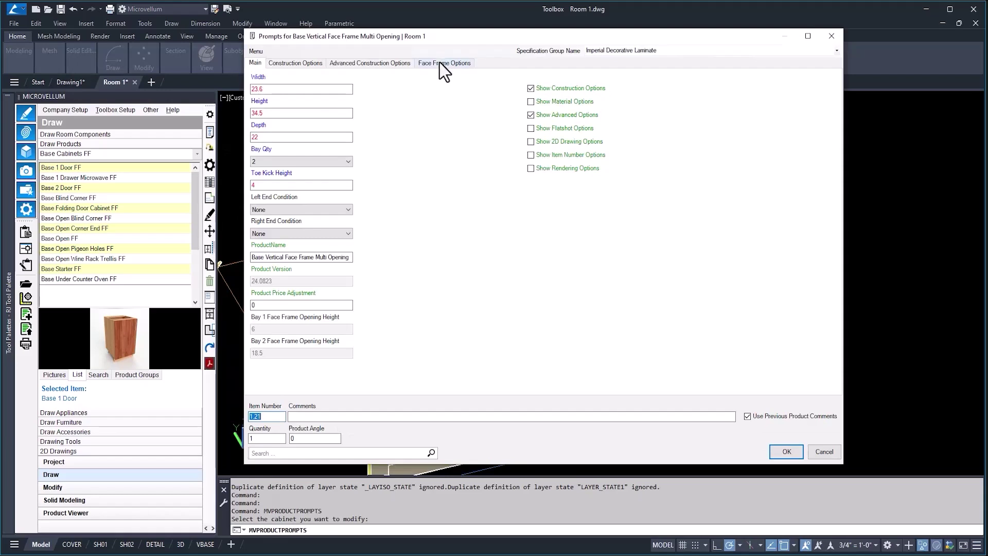
click(440, 64)
click(349, 89)
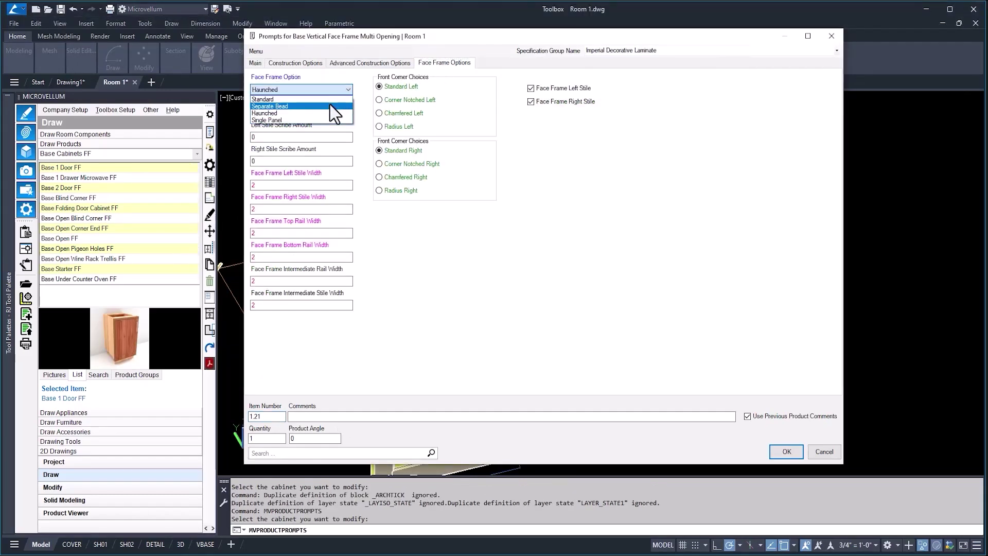
click(330, 105)
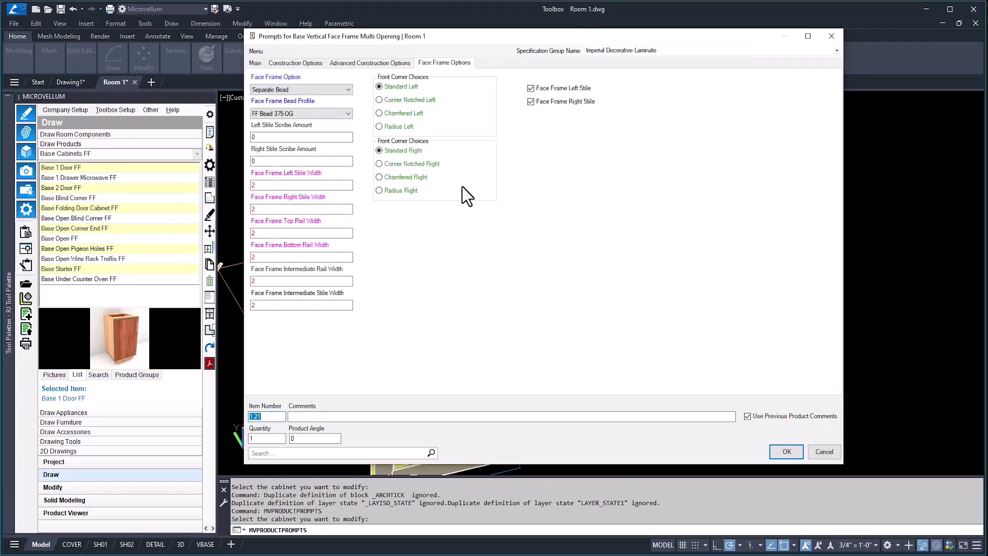
click(787, 451)
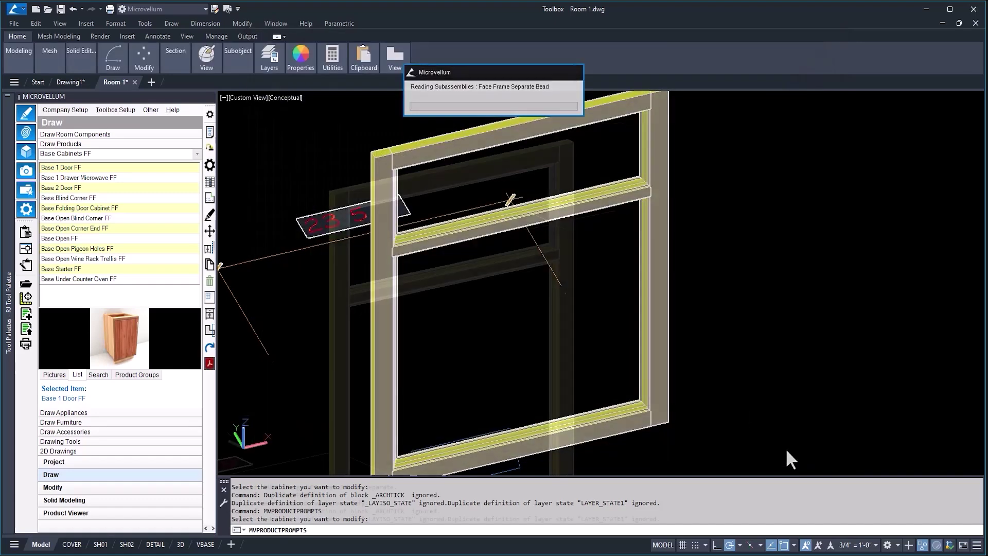
scroll(554, 222, up, 5)
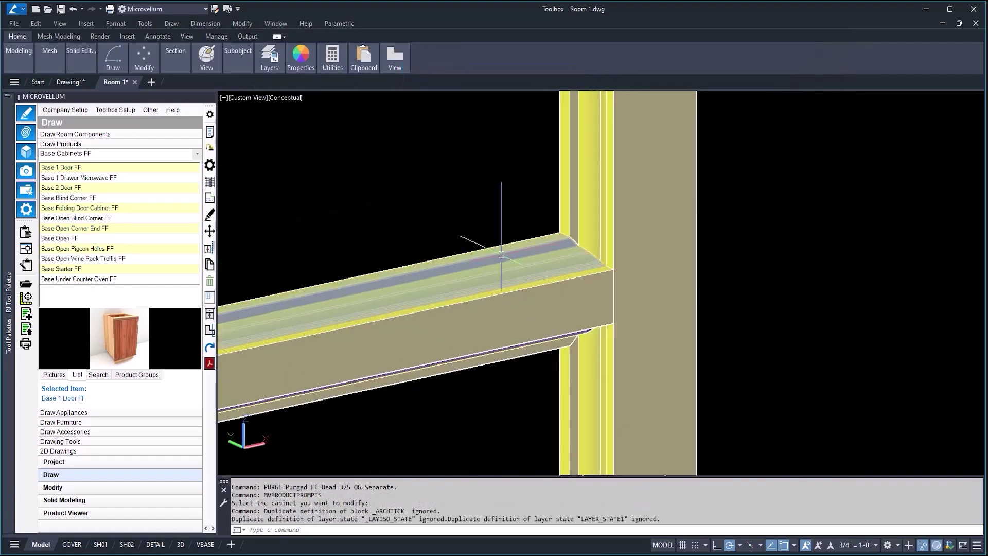
scroll(499, 262, down, 6)
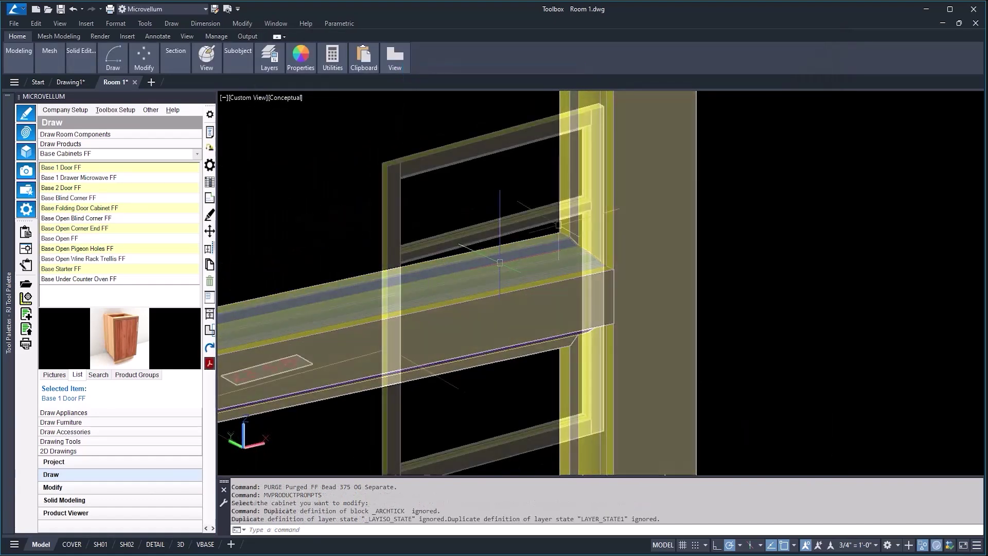
key(Escape)
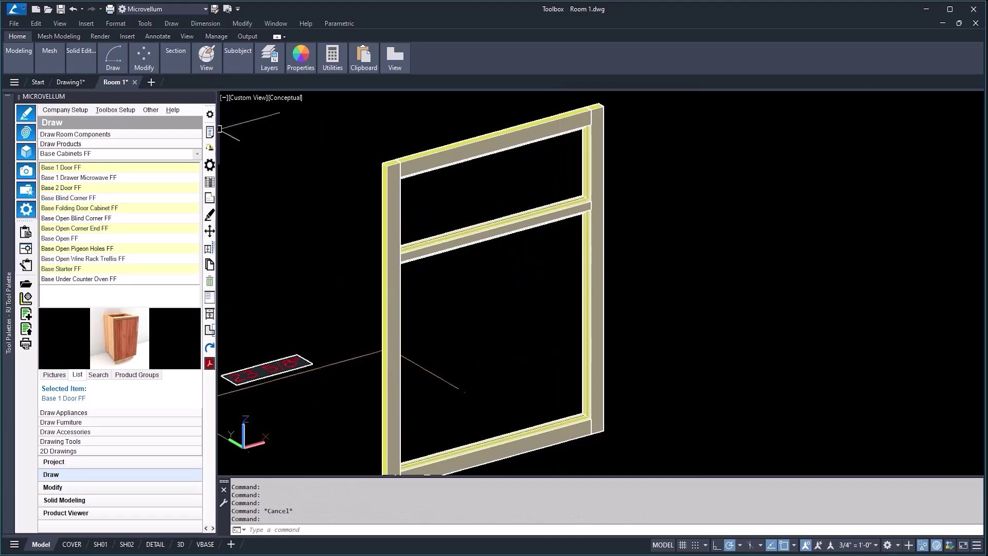
- Set the product's Face Frame Option to Single Panel with the Routed Radius bead profile, redraw it, and inspect the routed edges
click(209, 132)
click(421, 159)
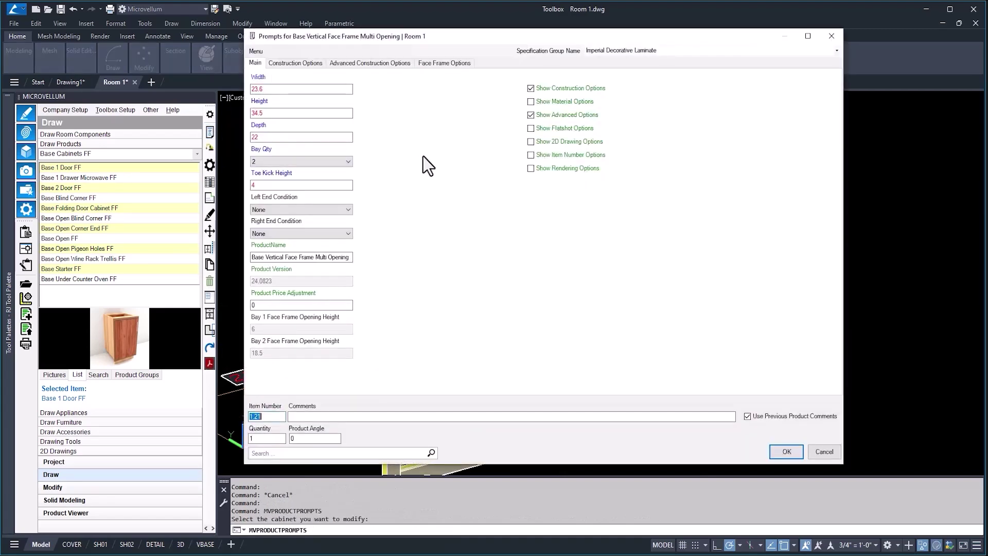
click(434, 64)
click(349, 89)
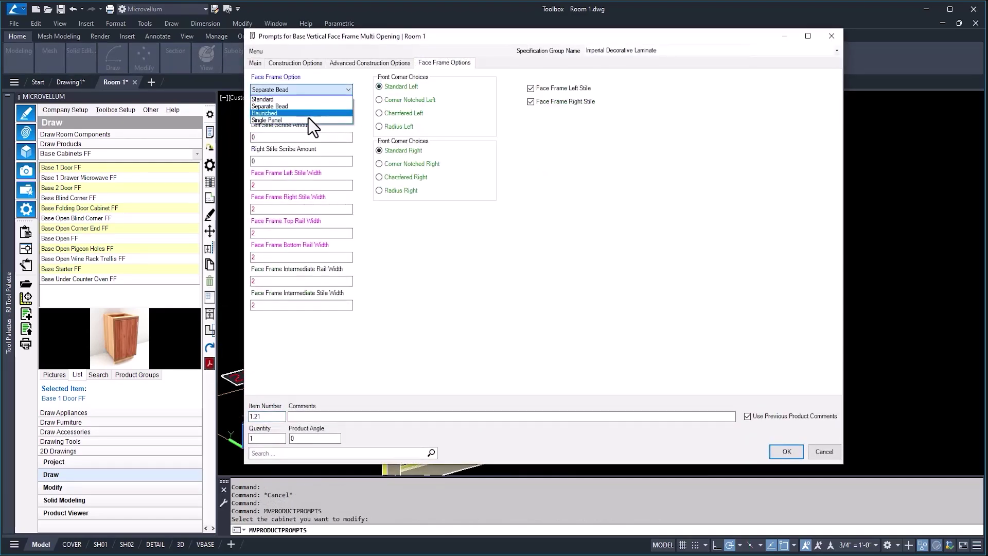
click(303, 120)
click(350, 114)
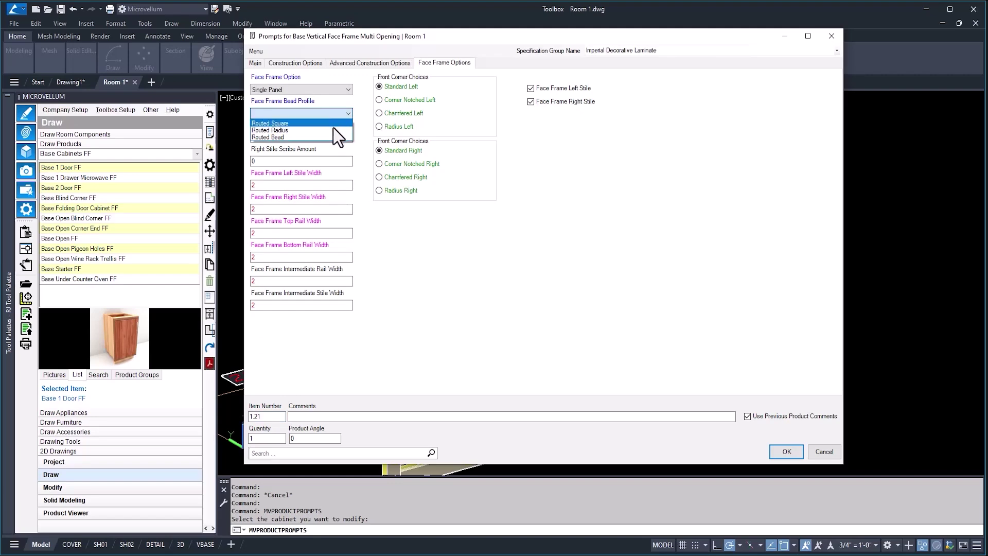
click(331, 131)
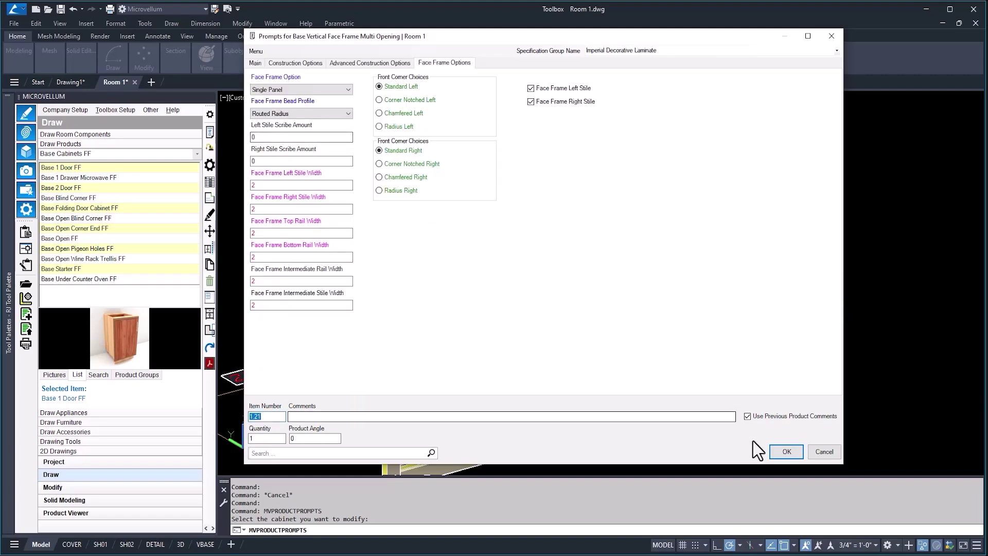
click(786, 452)
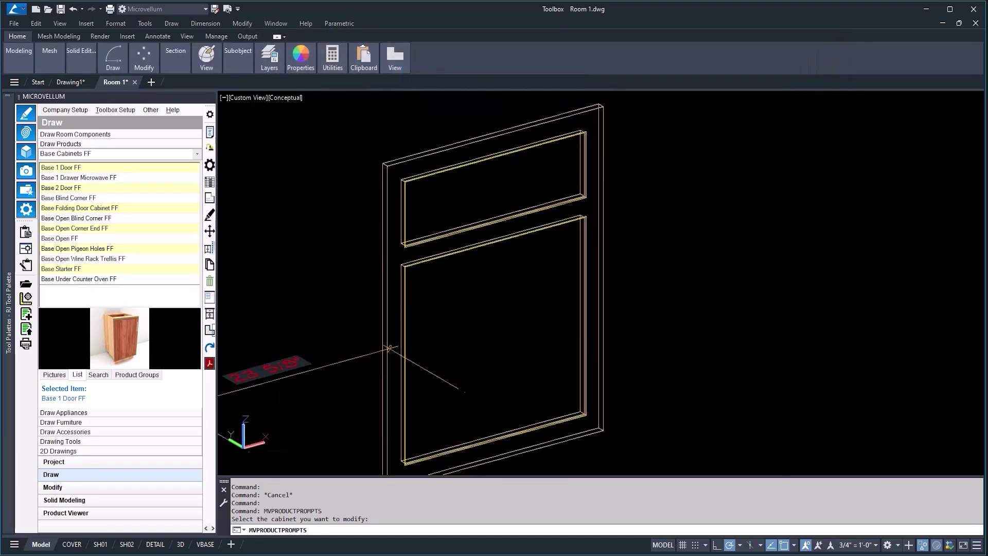
scroll(584, 229, up, 5)
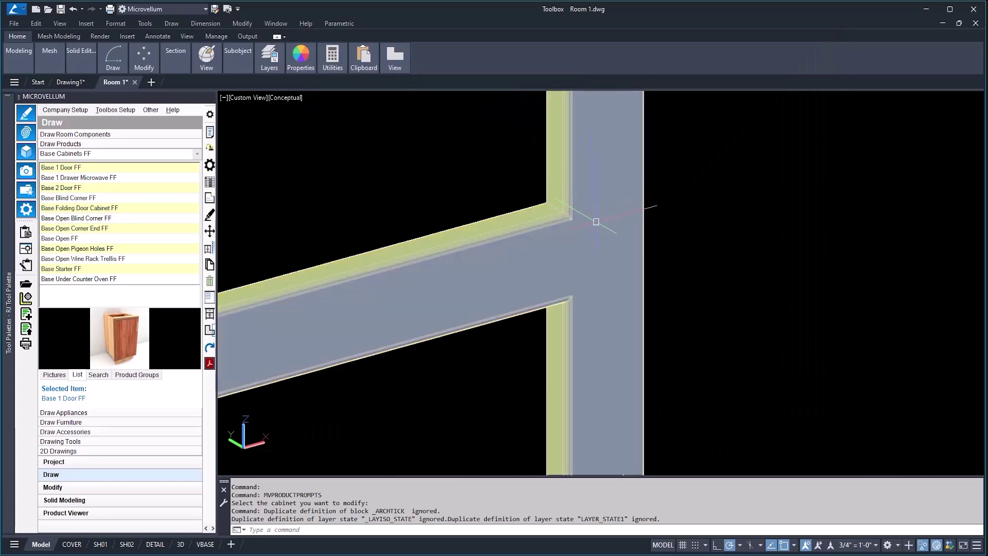
shift+middle_drag(586, 229, 473, 237)
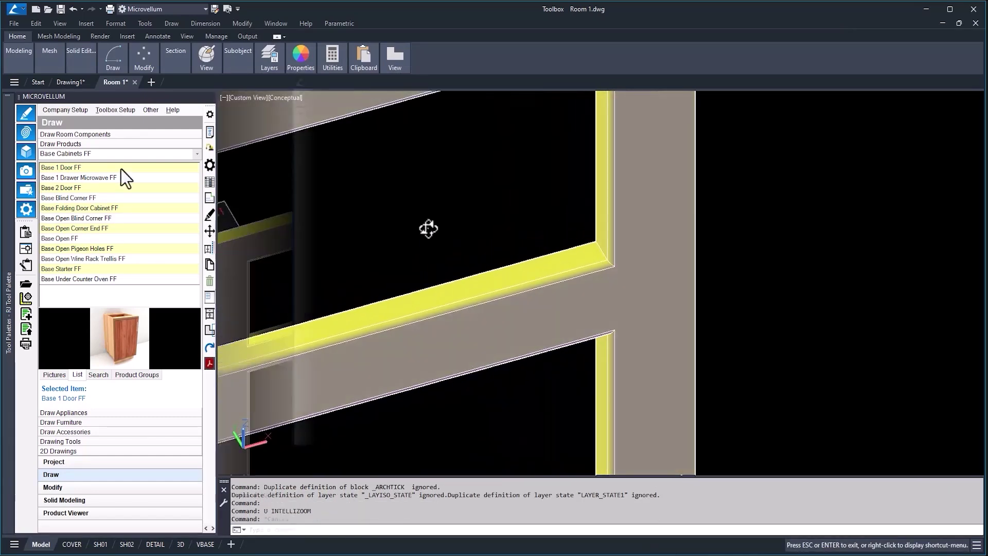
- Open the global workbook at LookupTableFaceFrameBeadSinglePanel and review the Routed Radius row's inside bead tool, offset and depth columns
click(306, 98)
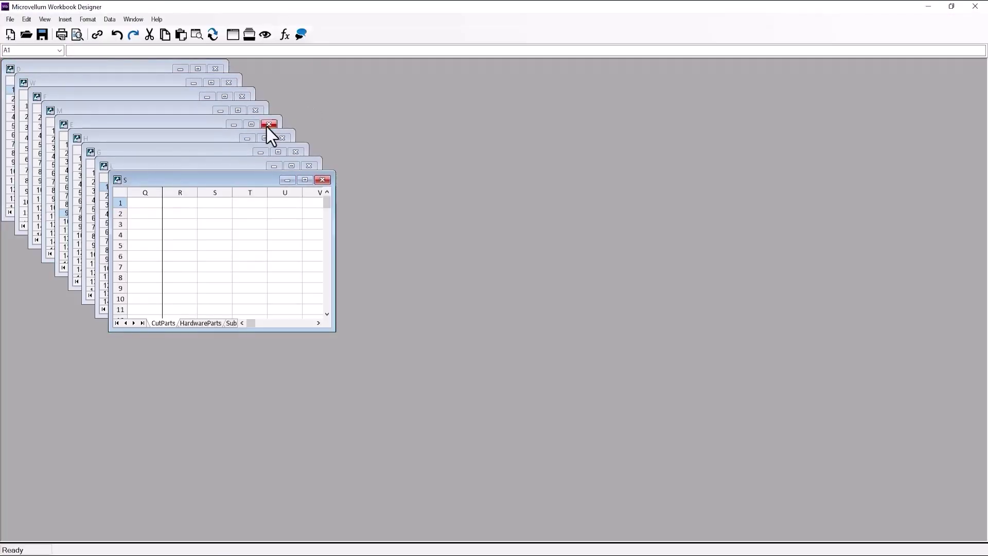
double_click(191, 150)
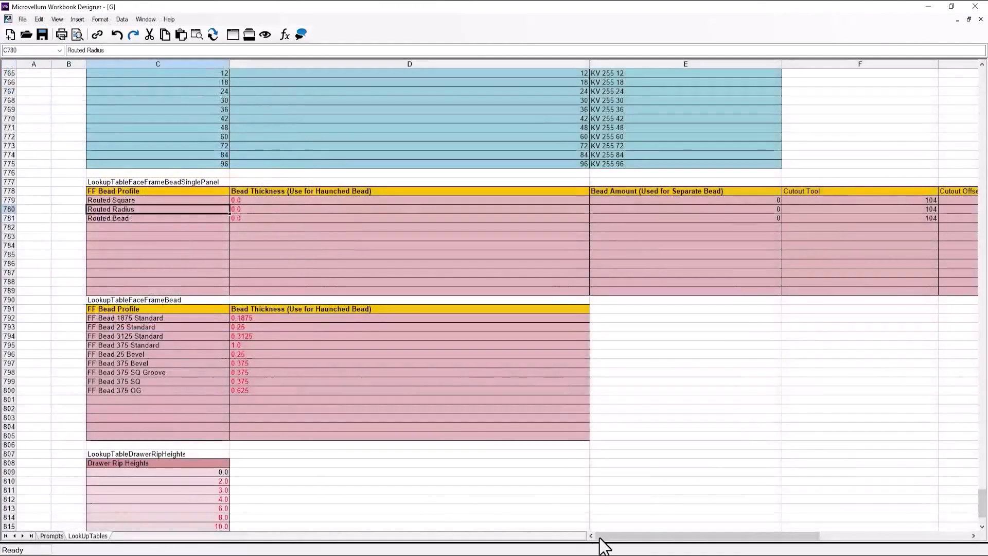
drag(601, 538, 701, 538)
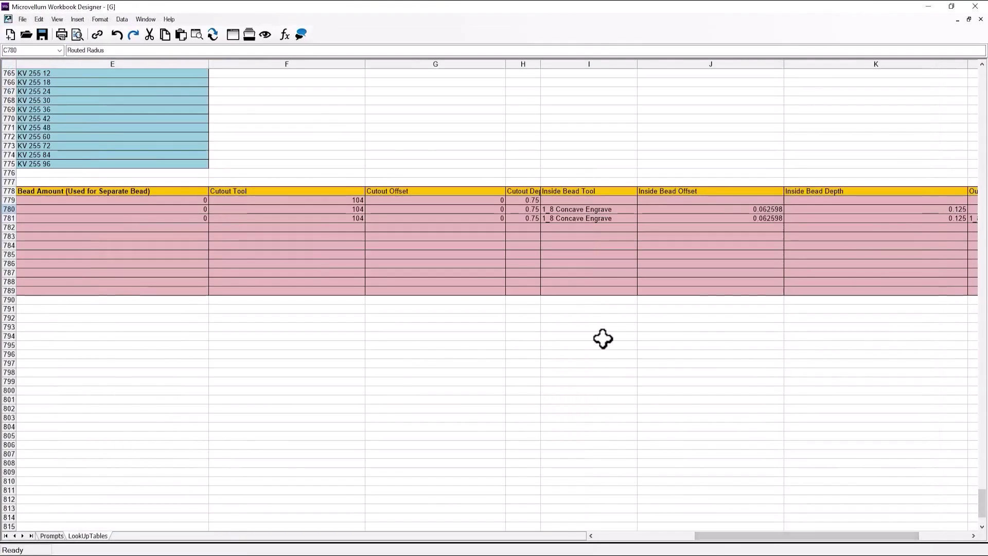
click(605, 209)
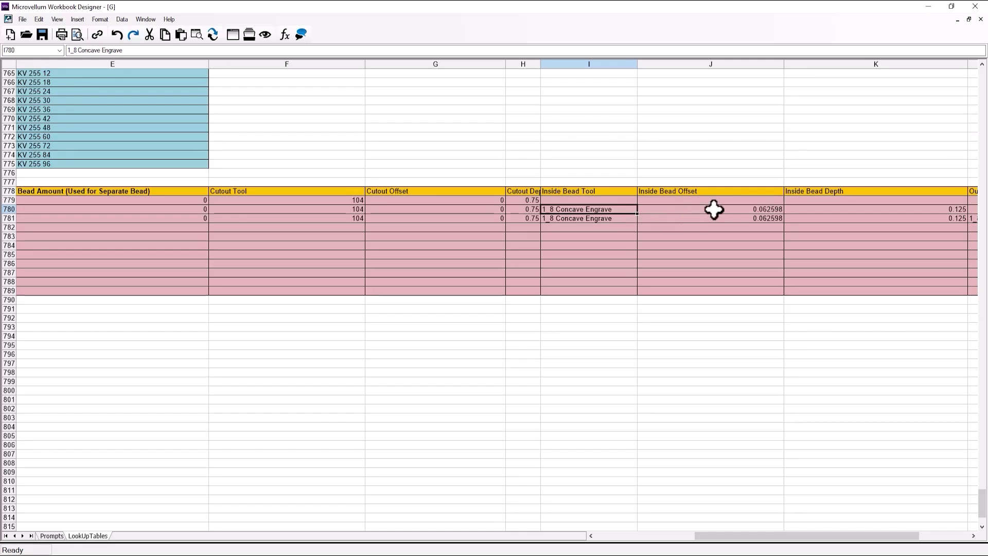
drag(872, 537, 893, 537)
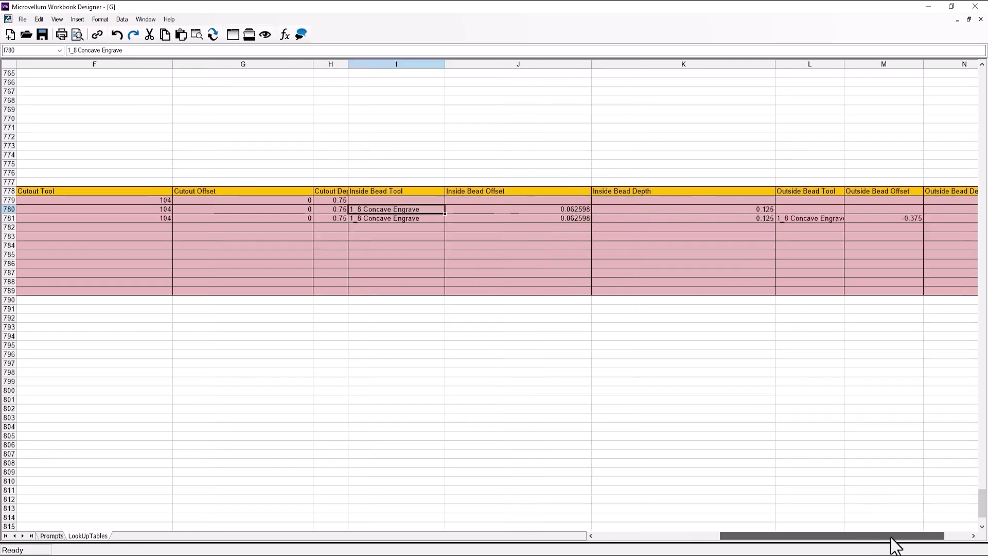
- Set the Routed Radius inside bead depth to 0.25 and close the workbook with changes saved
click(690, 210)
text(.25)
key(Return)
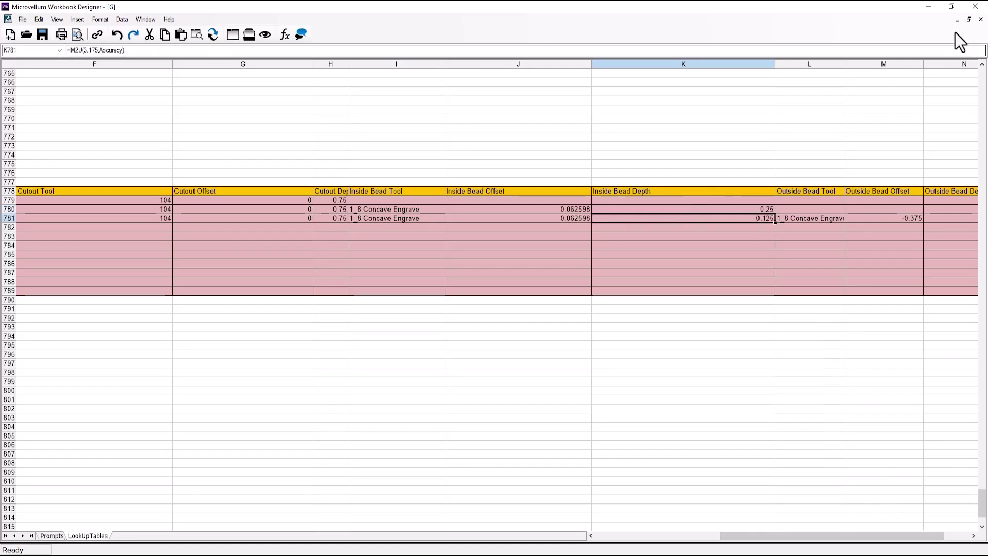
click(975, 6)
click(486, 298)
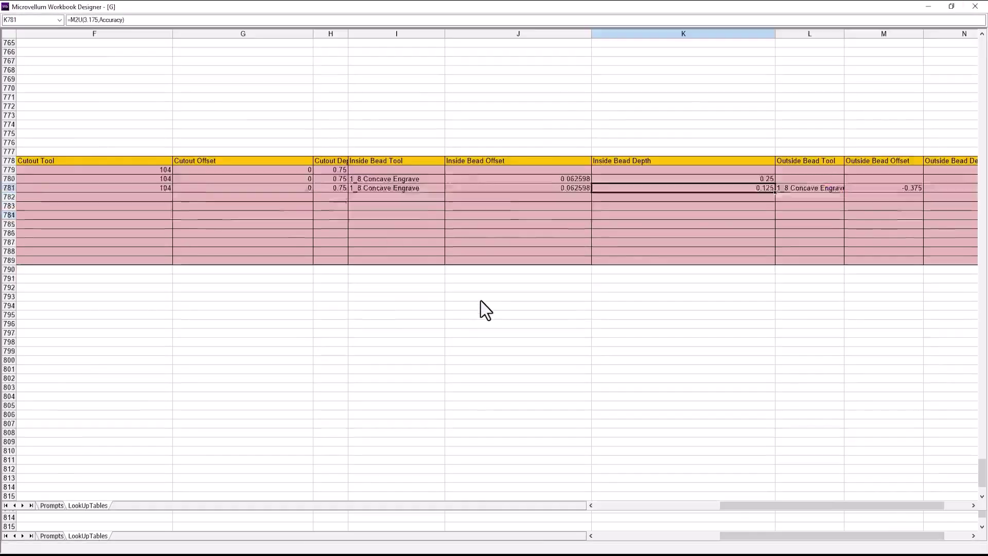
- Redraw the face frame product with the new routing depth and inspect the routed inside corner of the upper opening
click(511, 295)
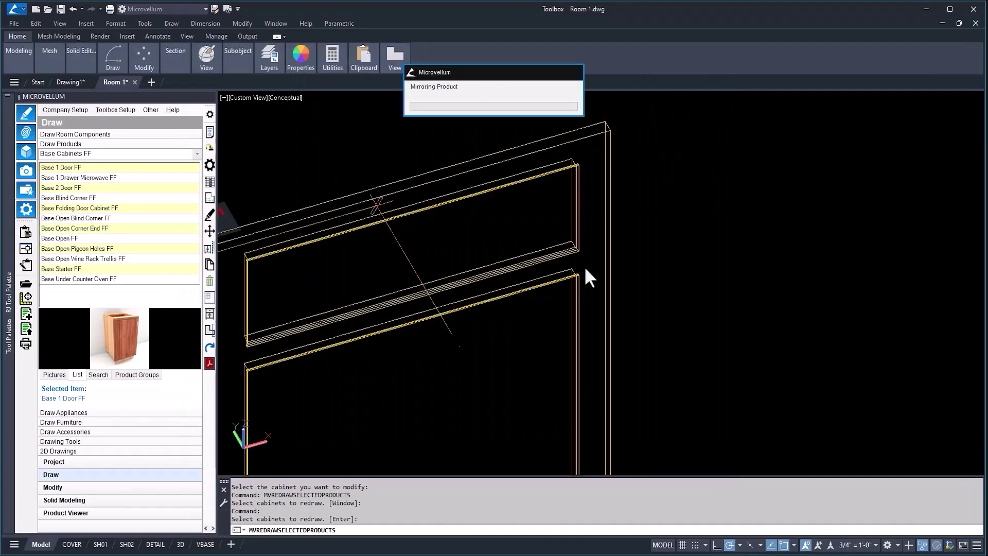
scroll(577, 257, up, 5)
scroll(556, 273, up, 3)
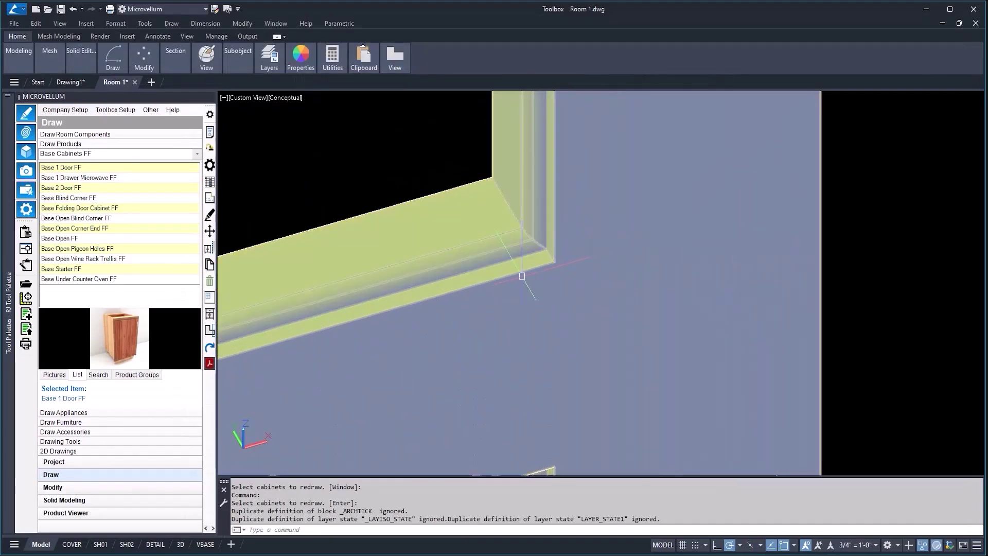
scroll(531, 255, down, 6)
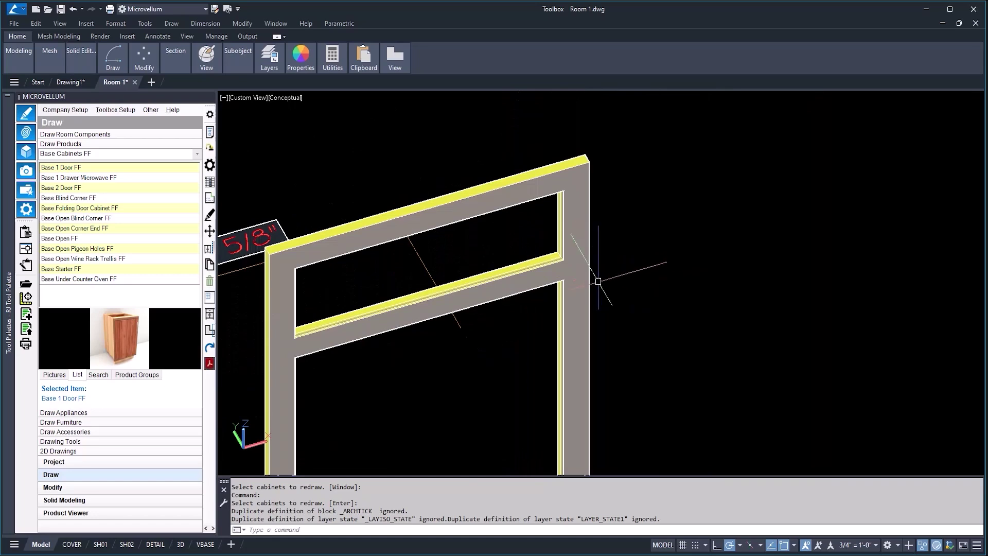
- Open Sample IPP Toolfile Imperial from the configuration's toolfiles for editing and look through its router tools
click(108, 109)
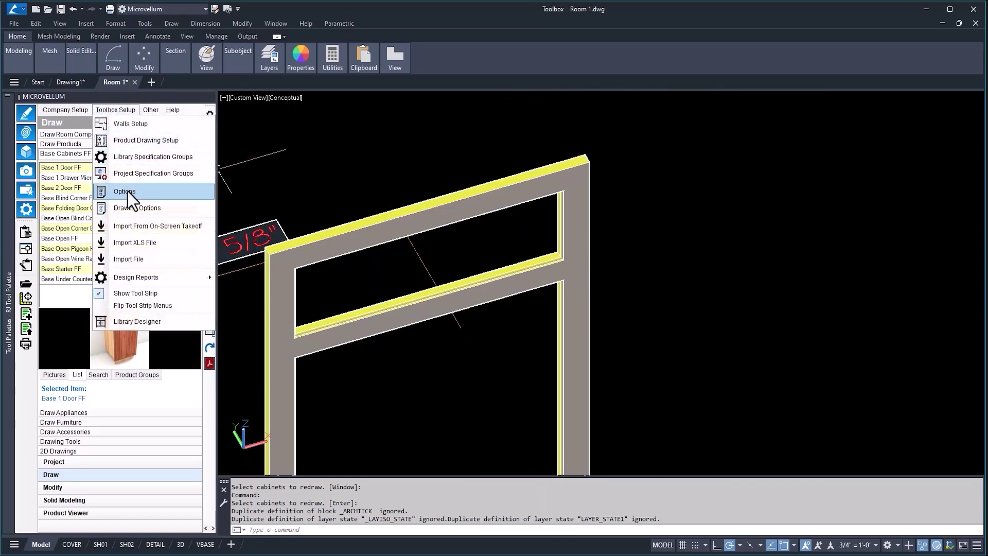
click(128, 191)
click(377, 111)
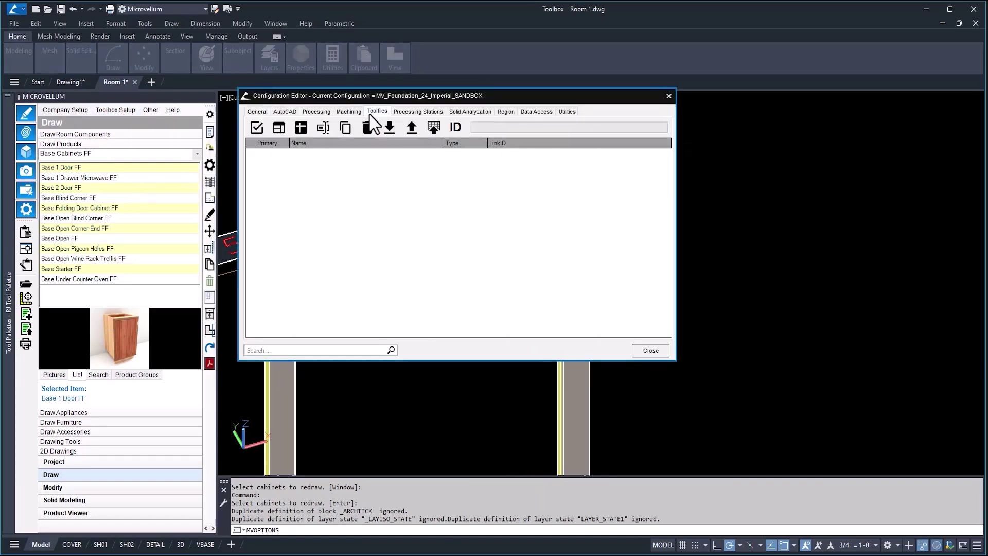
click(290, 163)
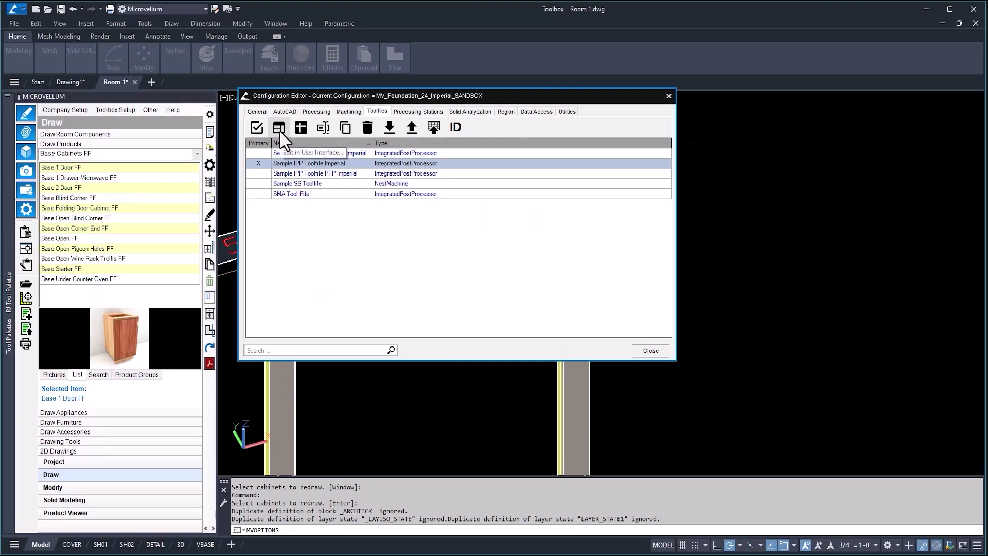
click(280, 131)
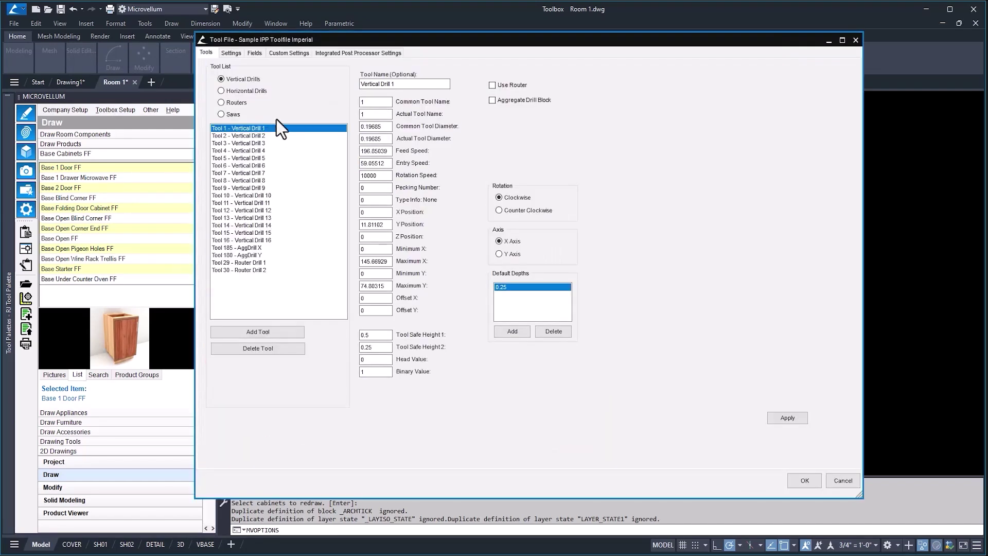
click(236, 103)
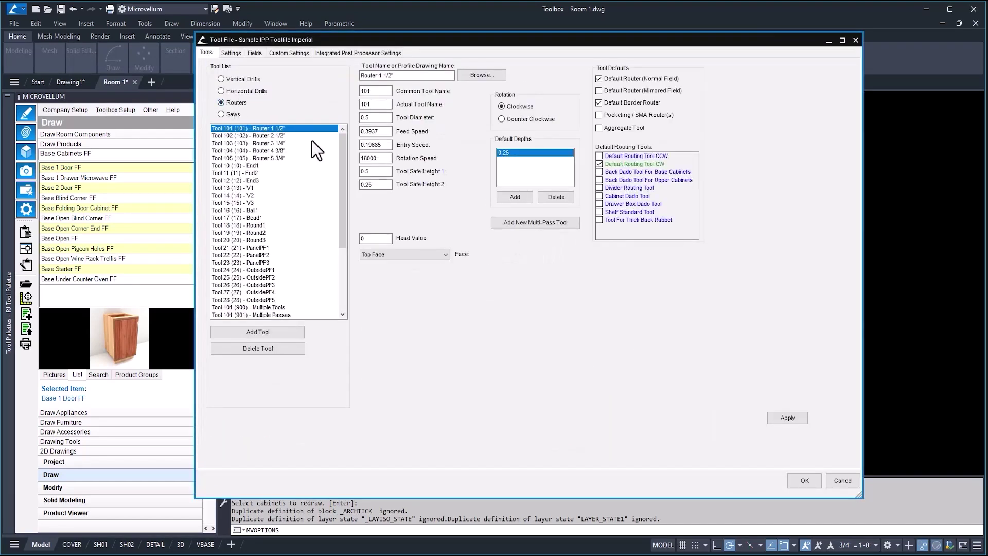
scroll(342, 215, down, 4)
click(229, 233)
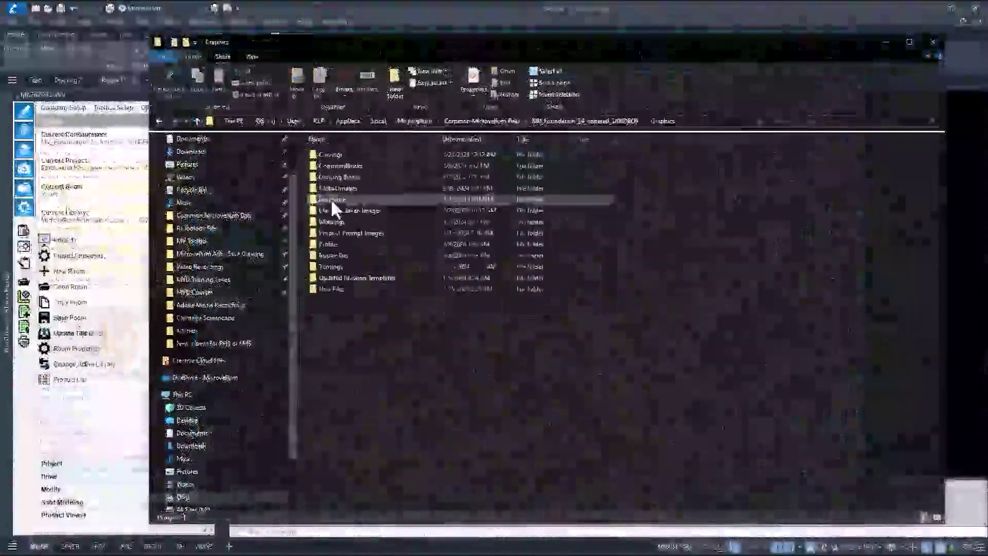
- Open the 1_8 Concave Engrave - (Diamond).dwg profile drawing from the Router Bits graphics folder
double_click(332, 253)
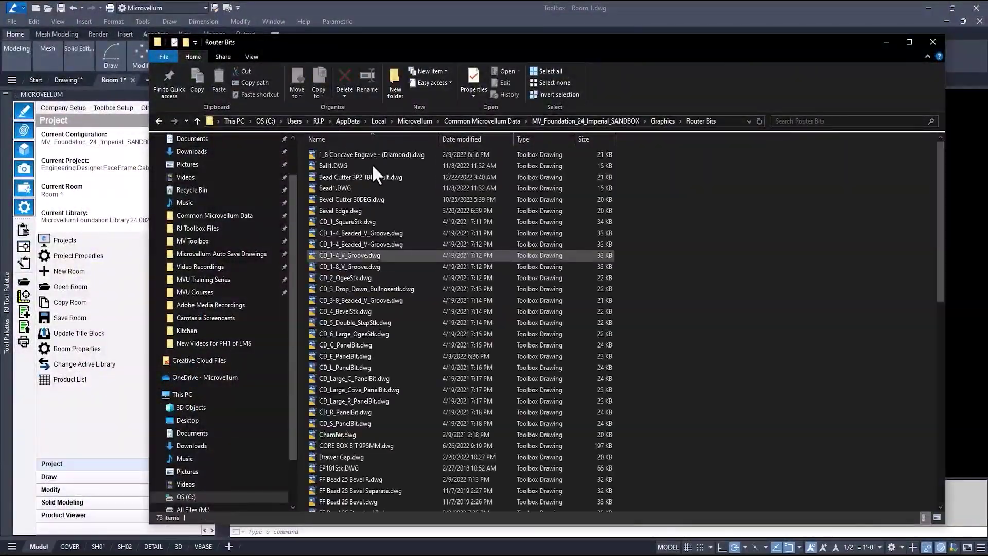
click(376, 153)
double_click(376, 154)
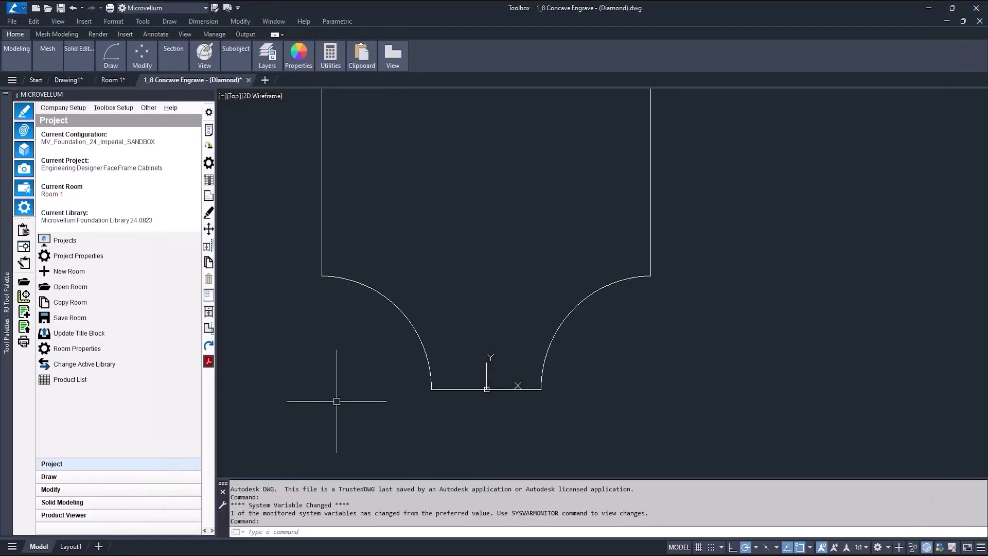
- Open the Ogee 12P7 TW7506.dwg profile drawing to examine the bit shape, and close the toolfile and configuration editors without changes
key(alt+Tab)
double_click(329, 359)
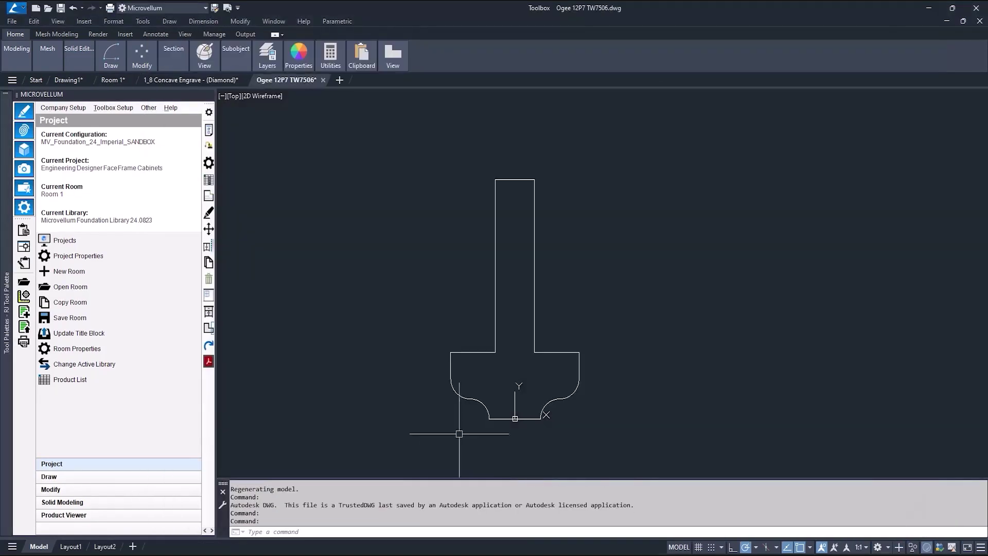
middle_click(424, 410)
middle_click(423, 410)
middle_drag(423, 411, 348, 302)
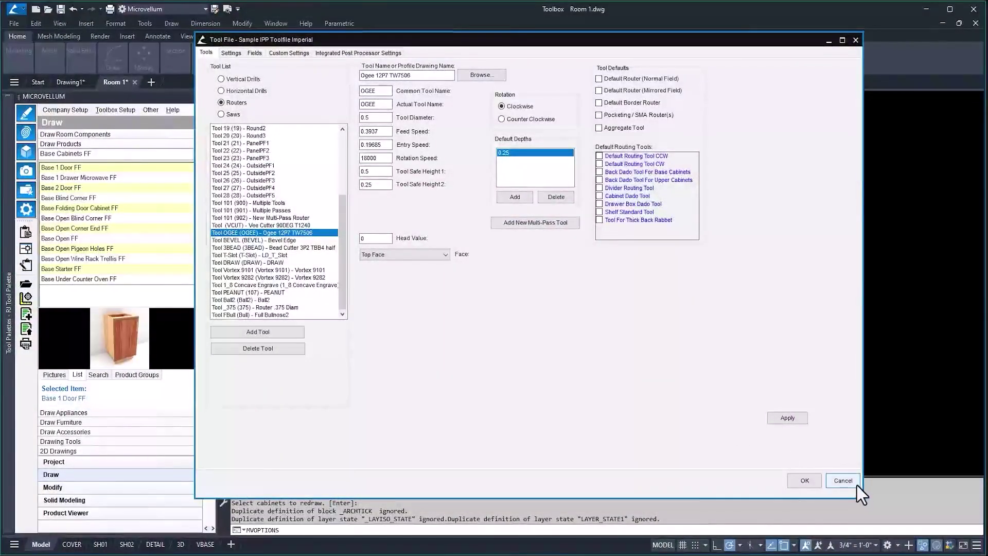
click(842, 480)
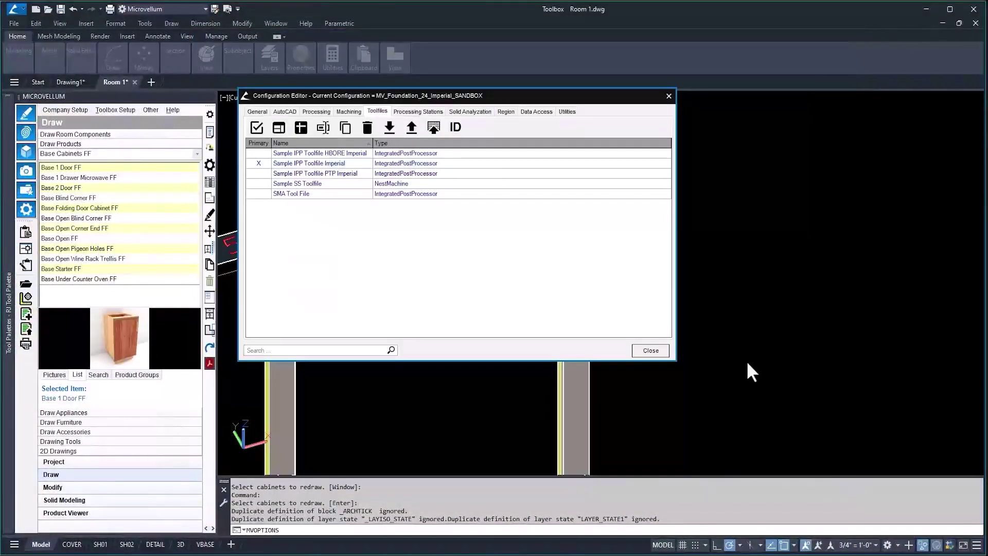
click(651, 350)
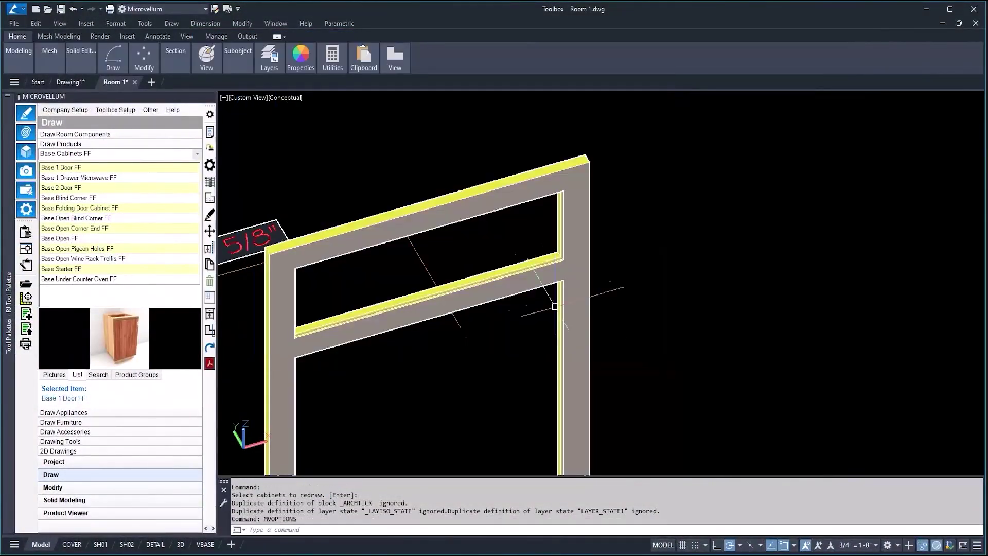
- Open the global workbook of the Imperial Decorative Laminate specification group at the face frame bead lookup tables
click(108, 110)
click(120, 172)
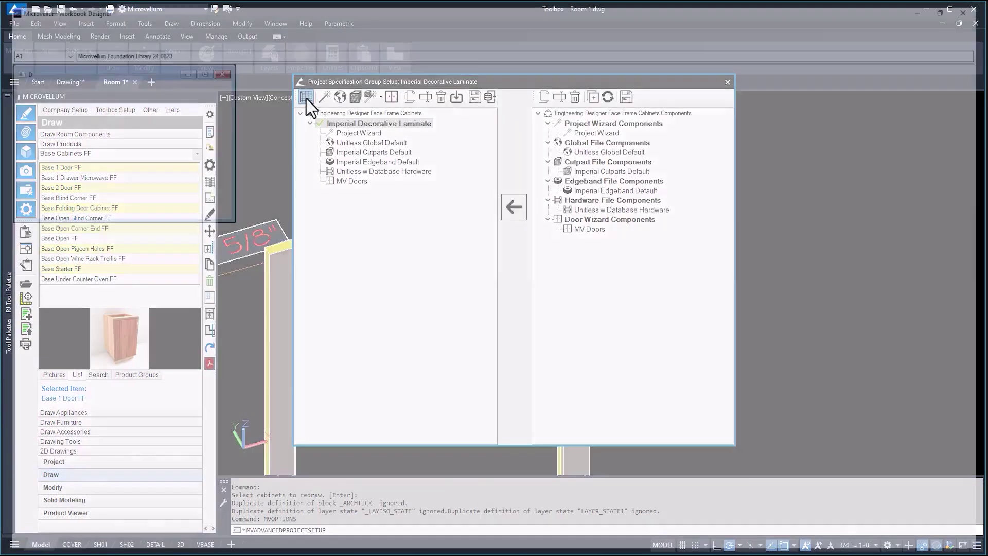
click(306, 97)
double_click(127, 150)
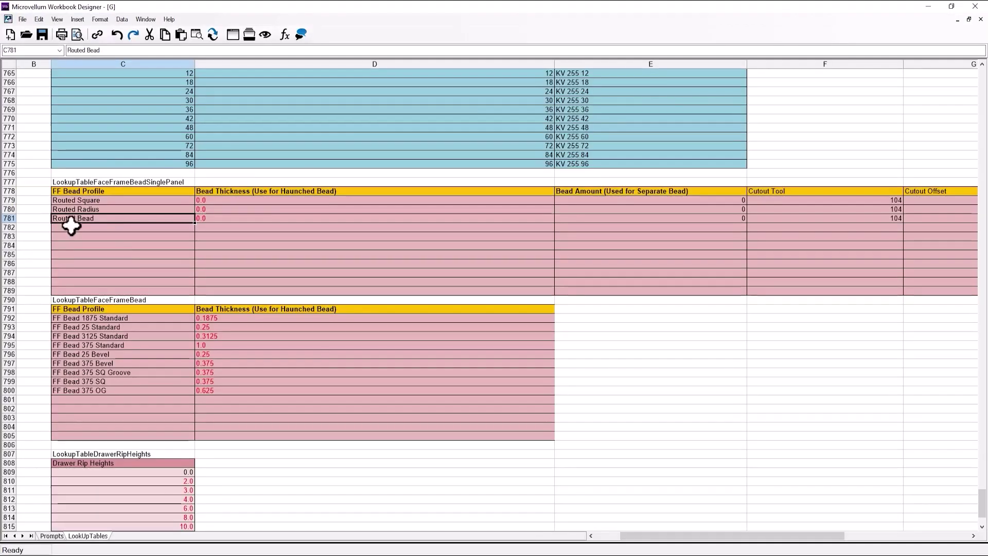
- Copy the Routed Bead row into the next empty row of LookupTableFaceFrameBeadSinglePanel and rename its profile Routed OG
drag(67, 218, 493, 418)
key(ctrl+c)
click(137, 226)
key(ctrl+v)
click(112, 227)
double_click(113, 227)
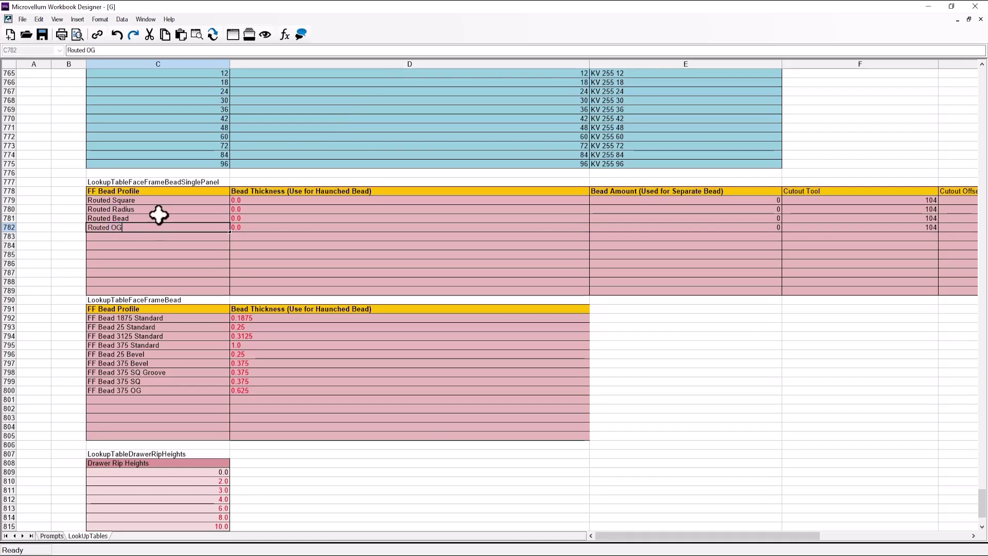
- Set the Routed OG row's inside bead tool to OGEE and clear its outside bead tool, offset and depth
click(573, 230)
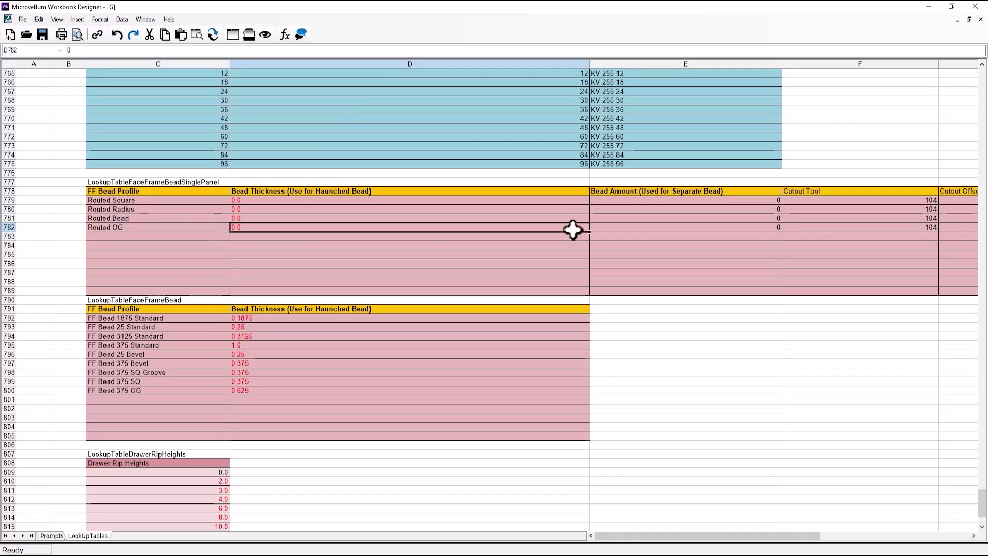
click(973, 536)
click(966, 536)
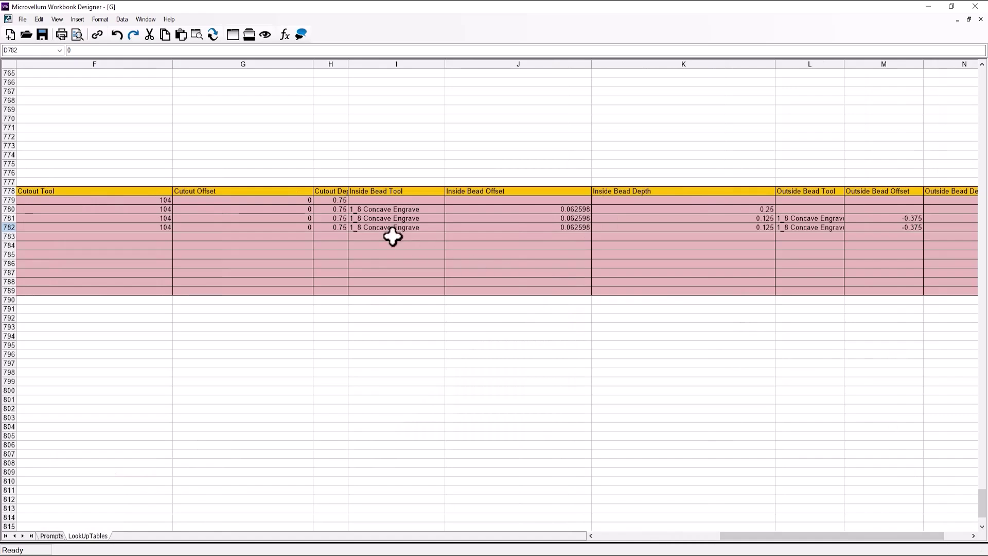
click(379, 229)
text(OGEE)
drag(788, 227, 941, 227)
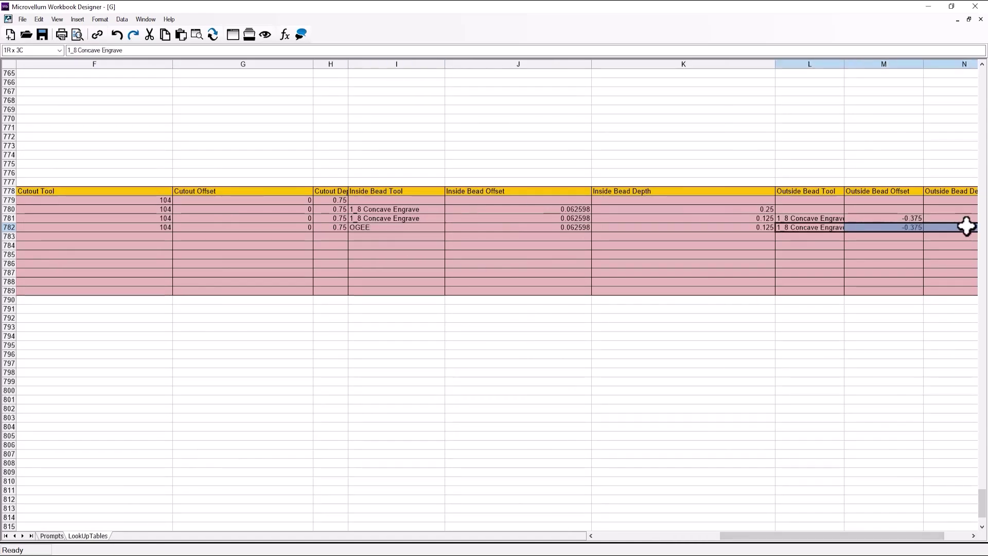
key(Delete)
- Set the Routed OG inside bead depth to 0.375, and close the workbook and specification group setup with changes saved
click(757, 231)
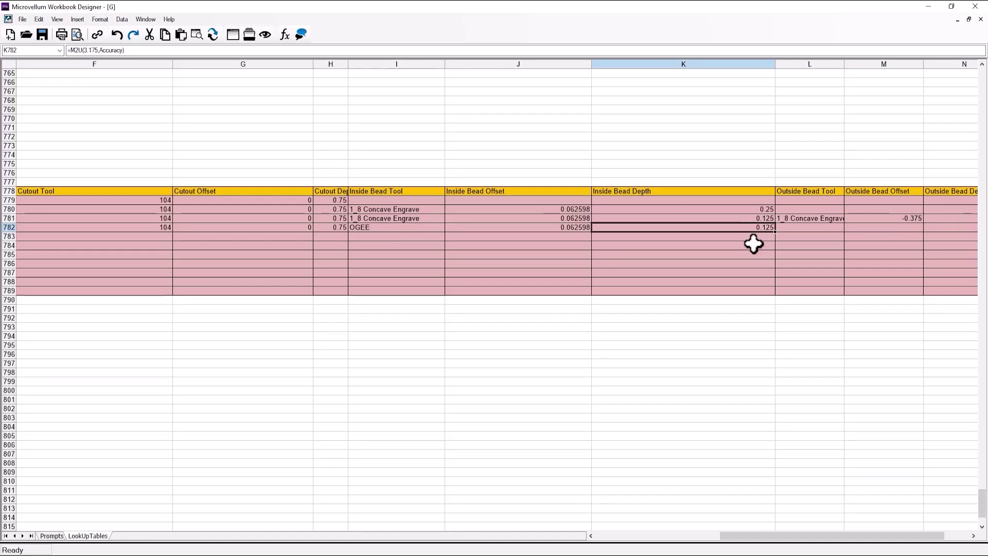
text(.375)
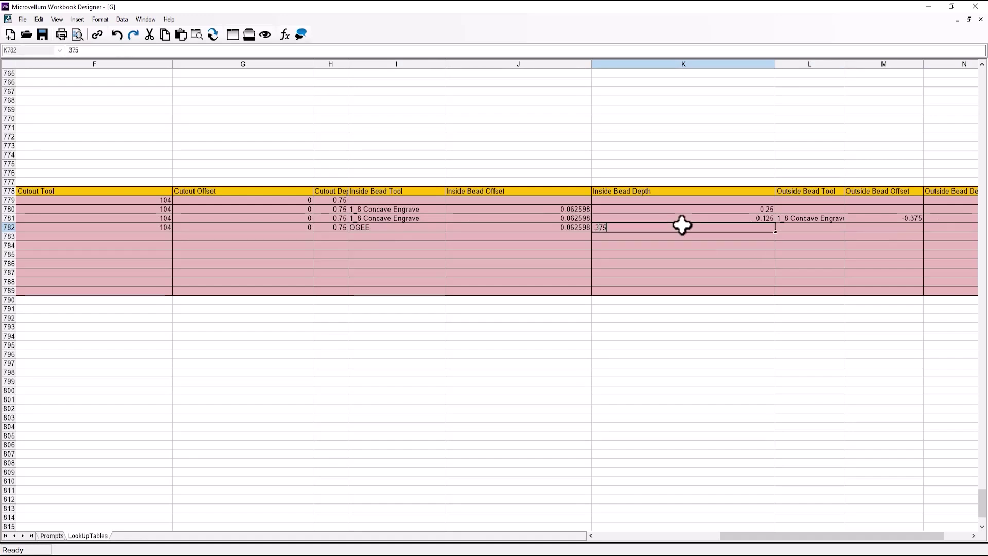
key(Return)
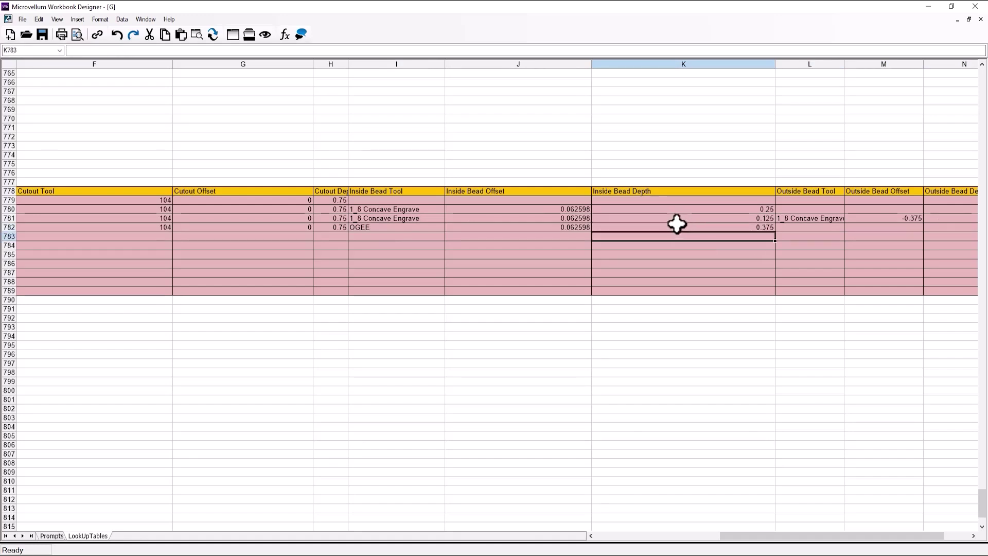
click(975, 6)
click(487, 299)
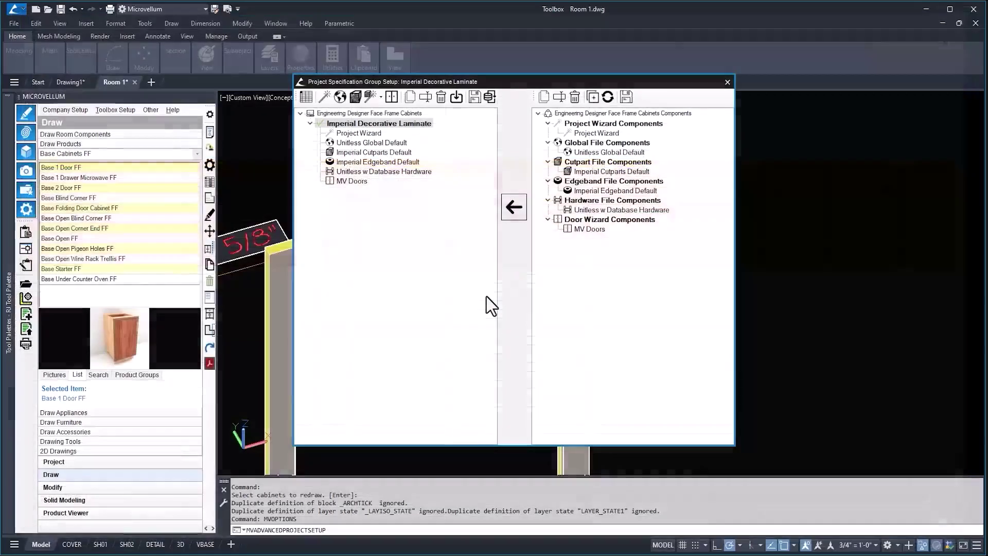
click(728, 82)
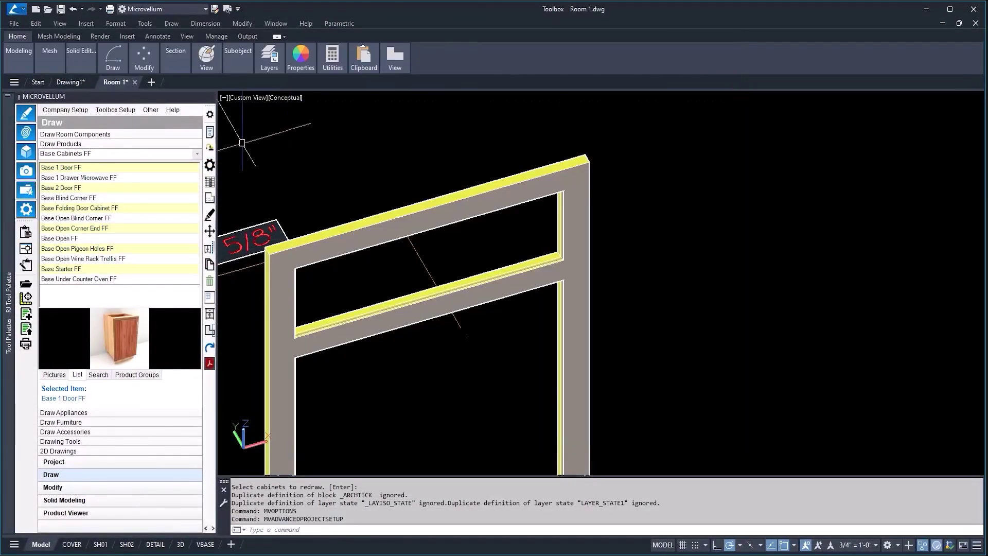
- Change the face frame product's Face Frame Bead Profile to Routed OG and inspect the routed openings in the redrawn frame
click(209, 132)
click(404, 225)
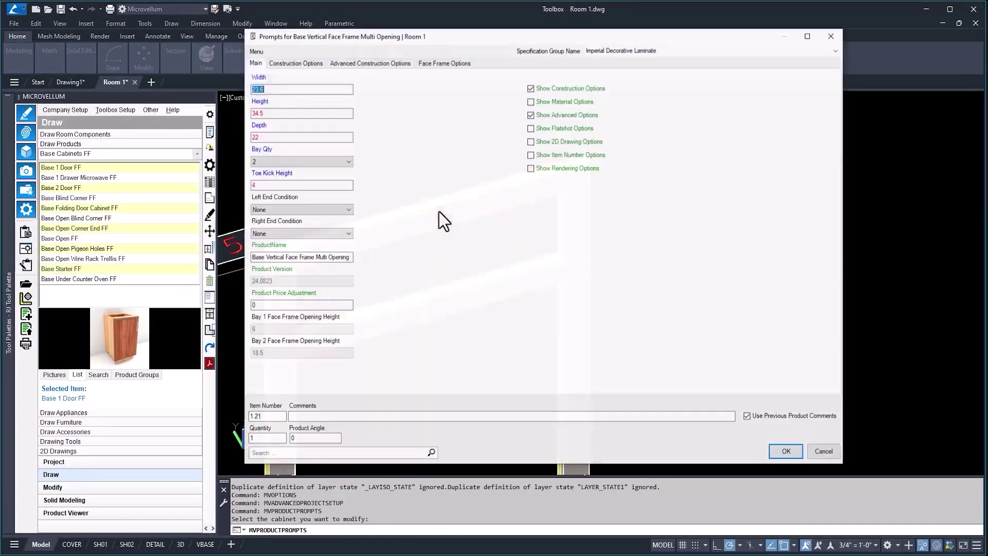
click(443, 63)
click(346, 114)
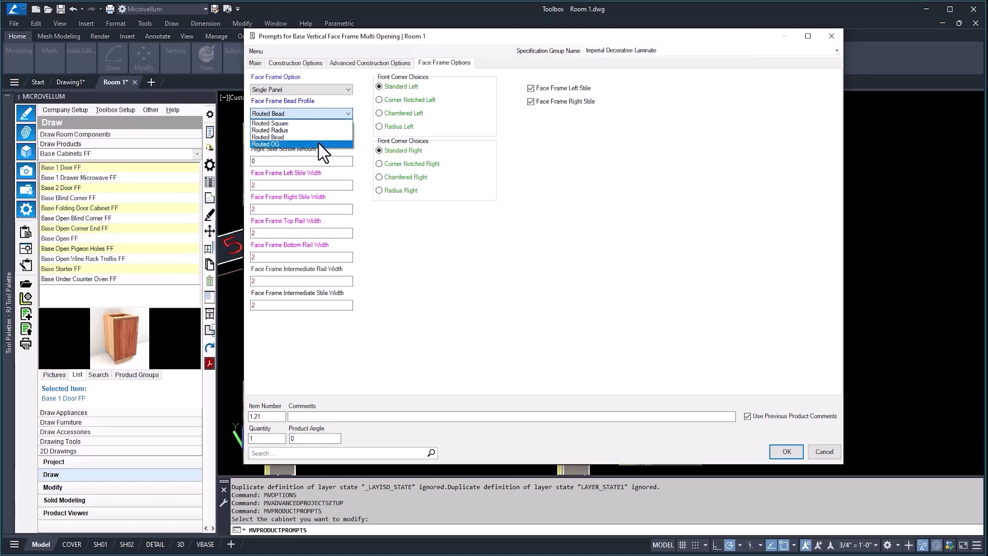
click(318, 143)
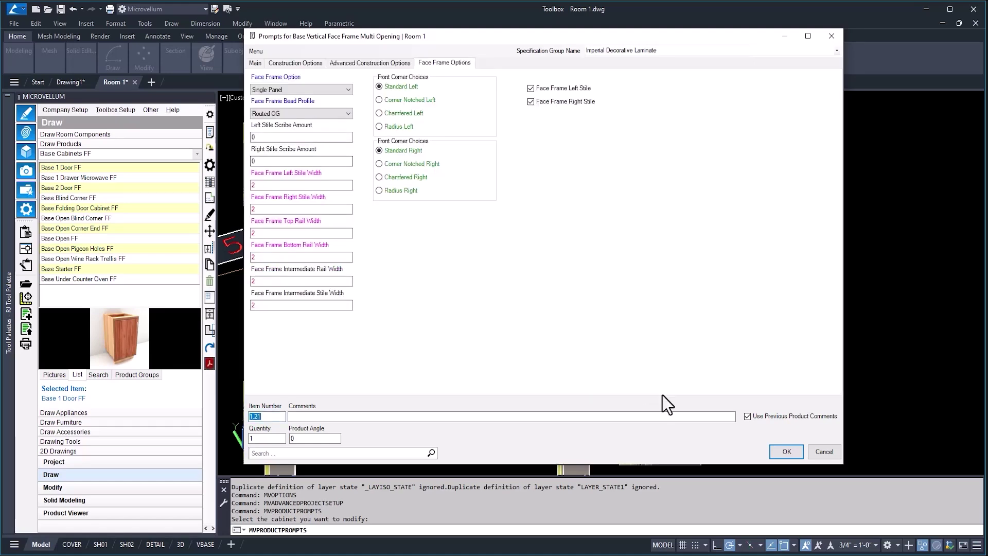
click(780, 454)
drag(500, 302, 431, 313)
scroll(431, 314, down, 5)
key(Escape)
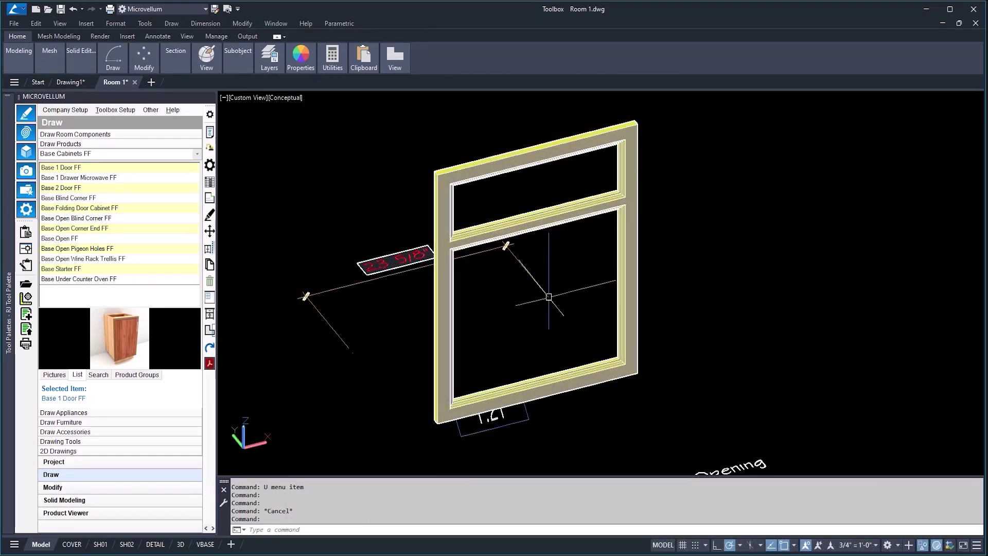